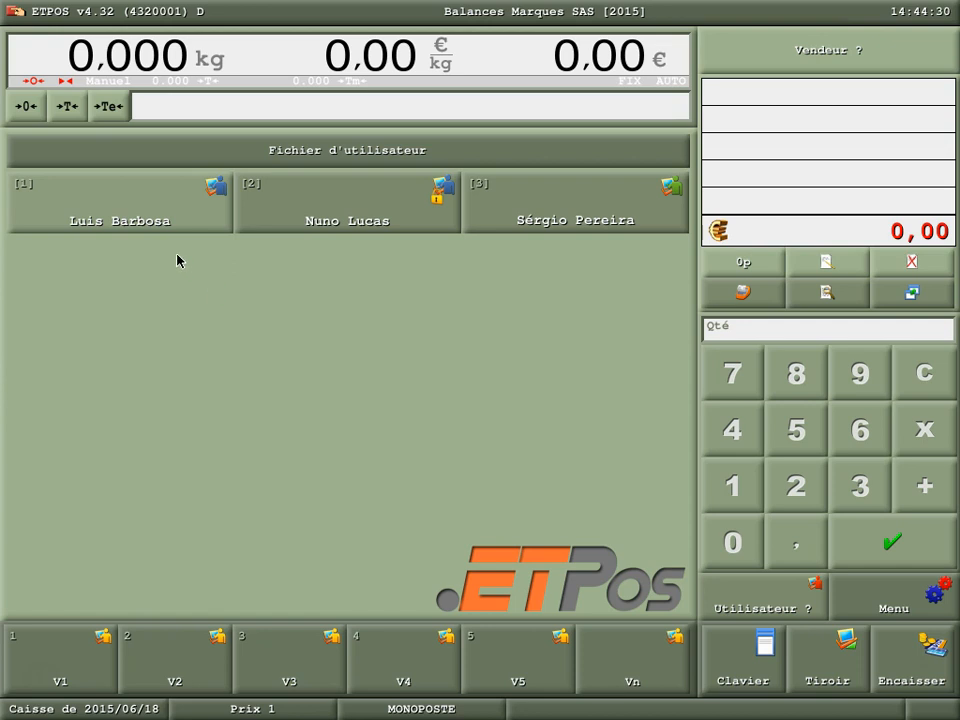
- Sign in as the first user and open the user file (Utilisateurs) for management
left_click(217, 205)
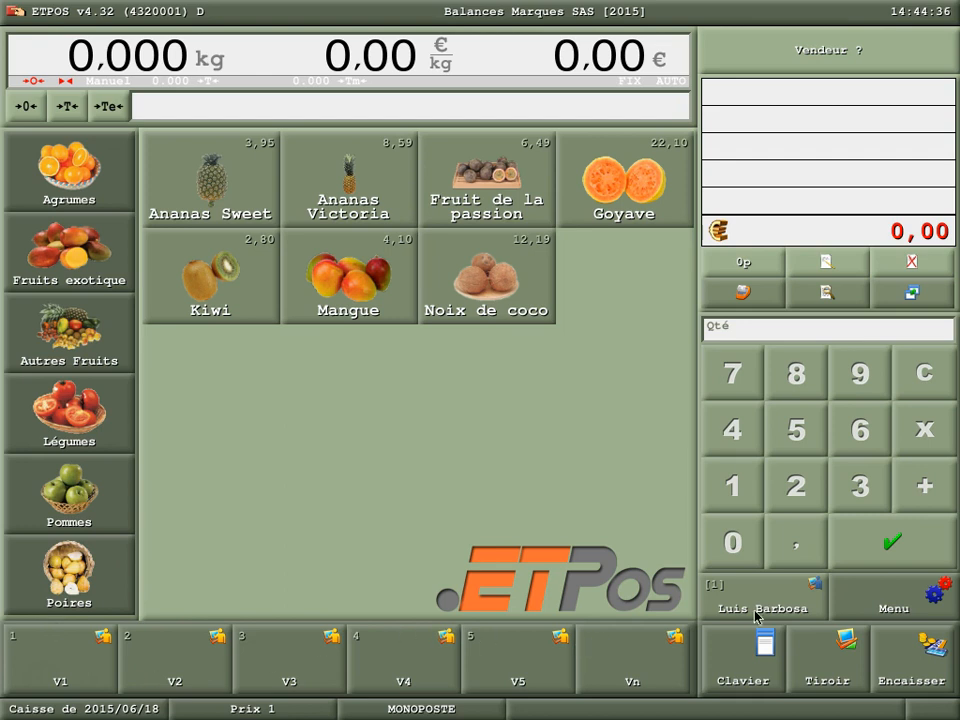
left_click(912, 601)
left_click(864, 182)
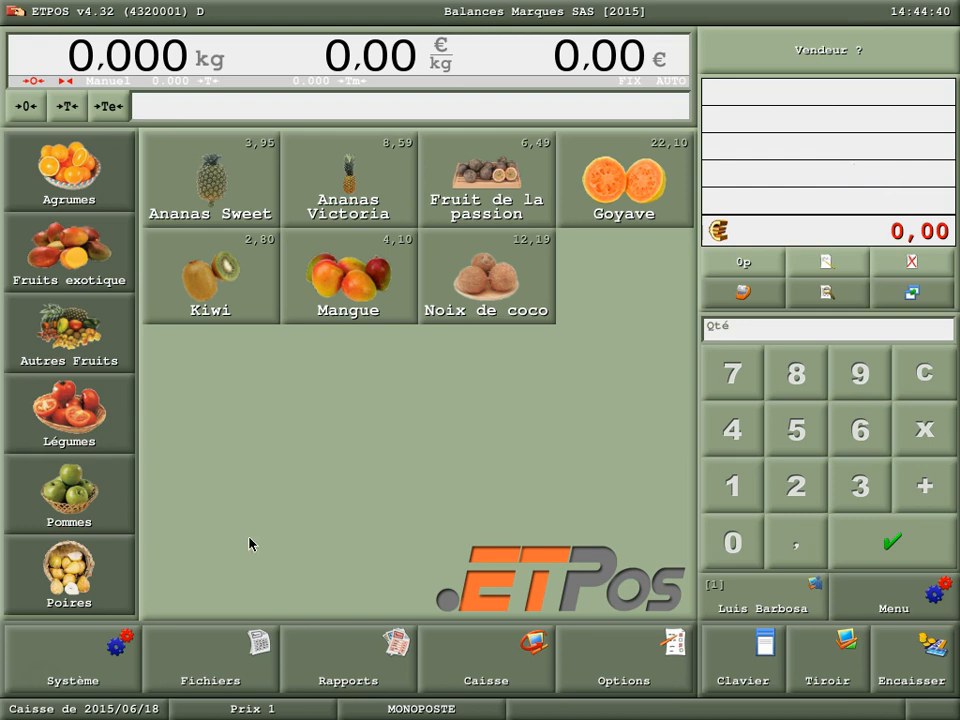
left_click(233, 659)
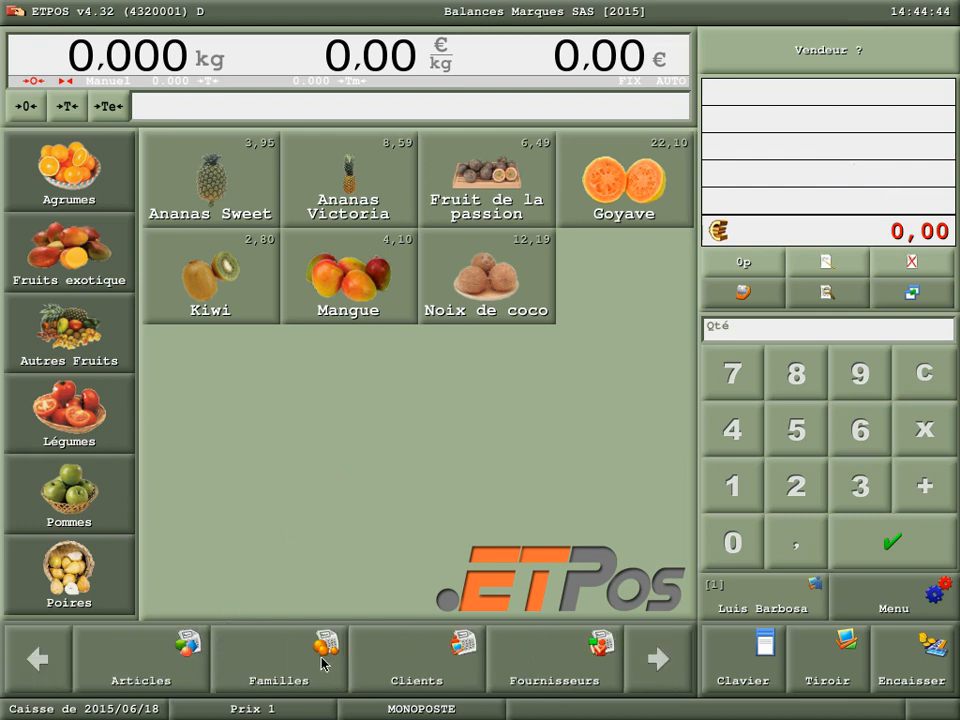
left_click(658, 660)
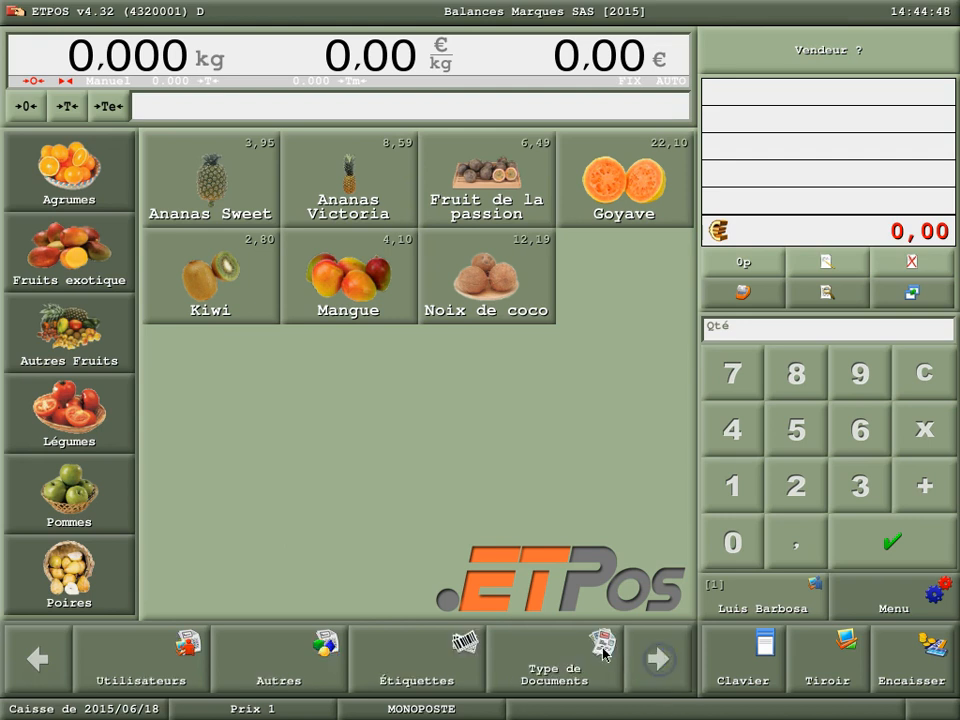
left_click(164, 666)
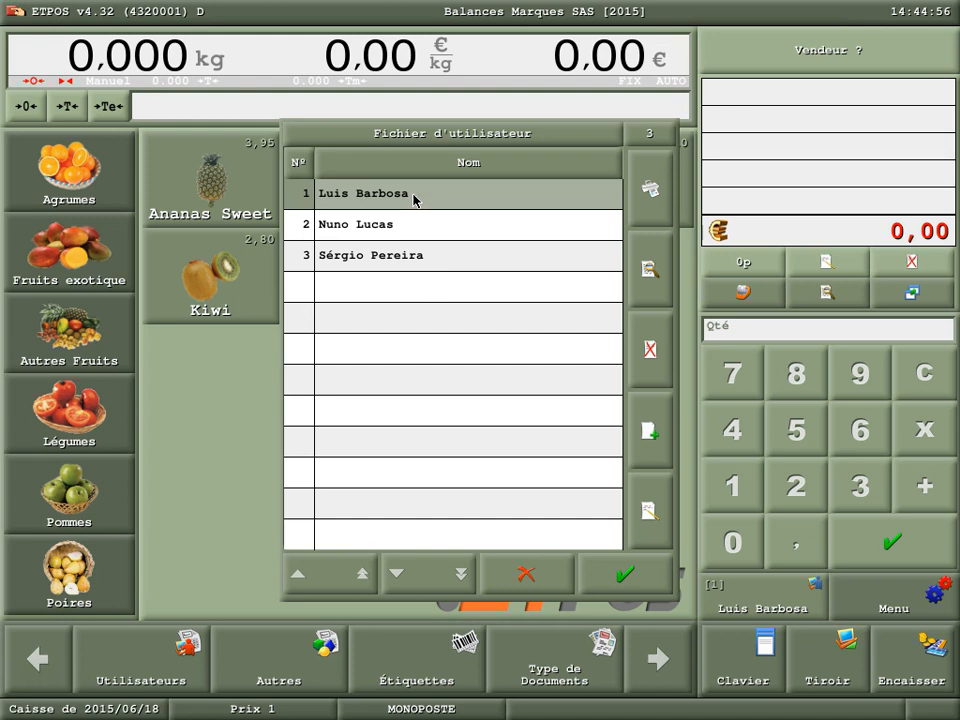
- Delete users 3 and 2 from the user file, confirming each deletion
left_click(401, 259)
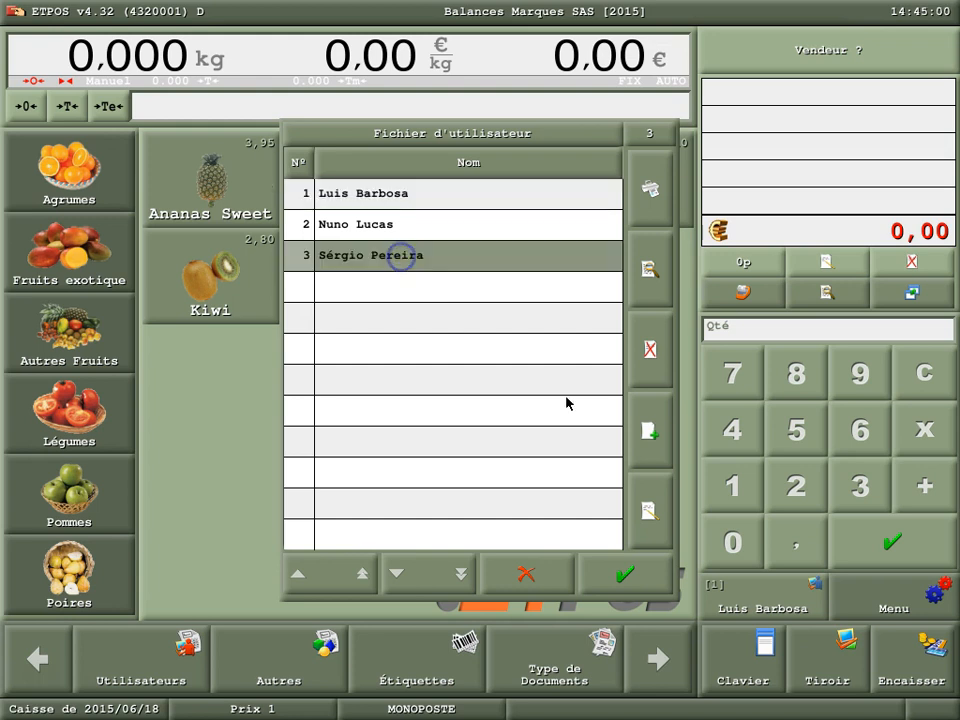
left_click(650, 349)
left_click(405, 396)
left_click(650, 349)
left_click(400, 398)
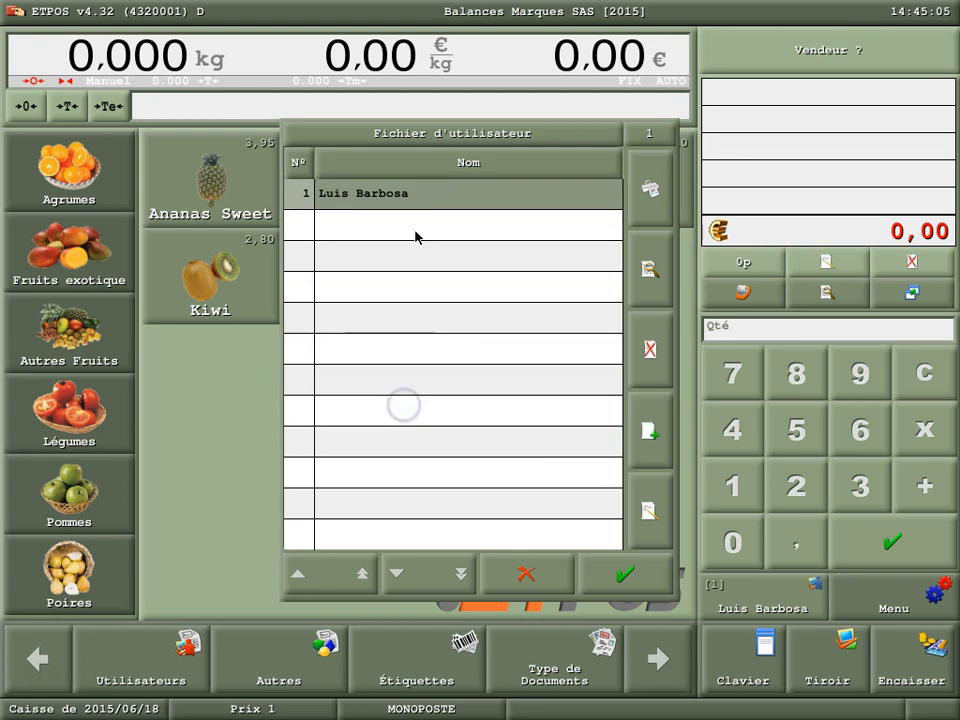
- Edit user 1's record and replace the name with the new administrator's full name, keeping the existing password
left_click(650, 512)
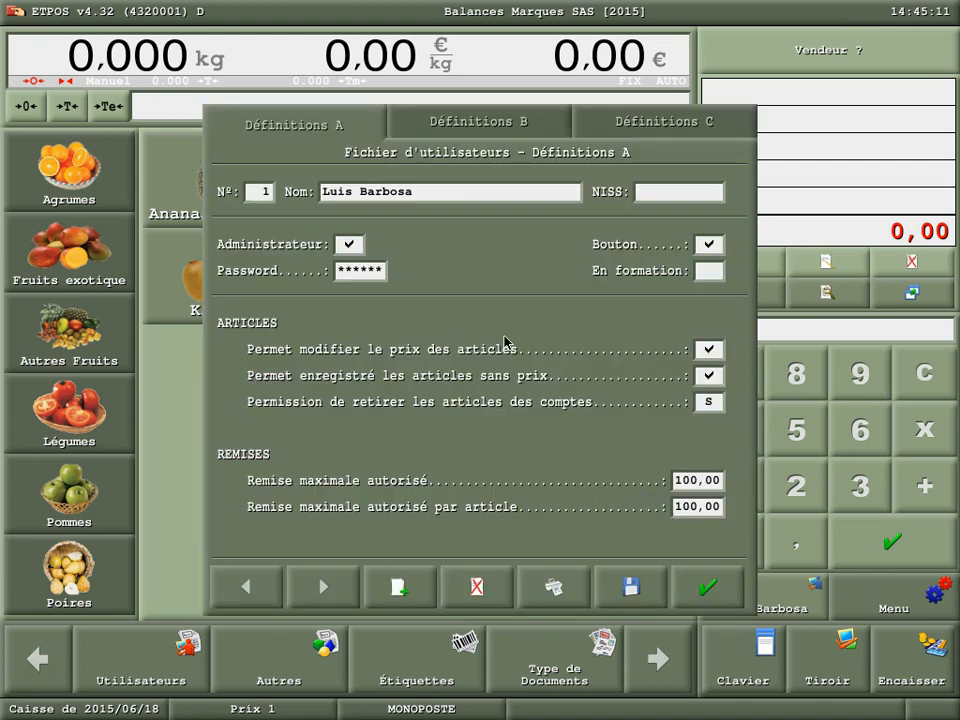
left_click(462, 190)
left_click(805, 441)
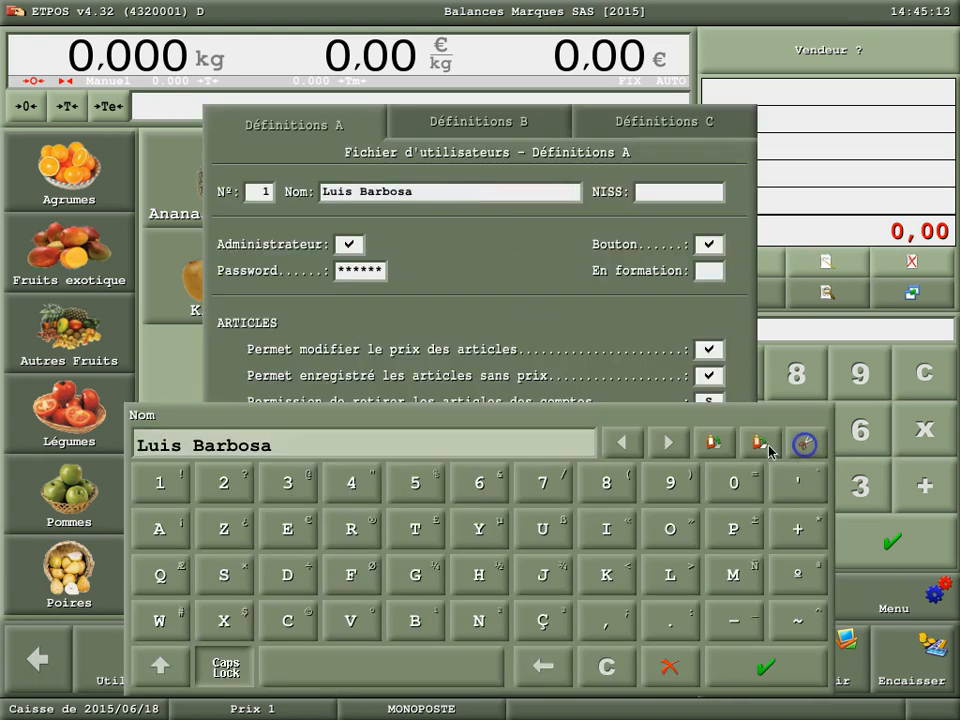
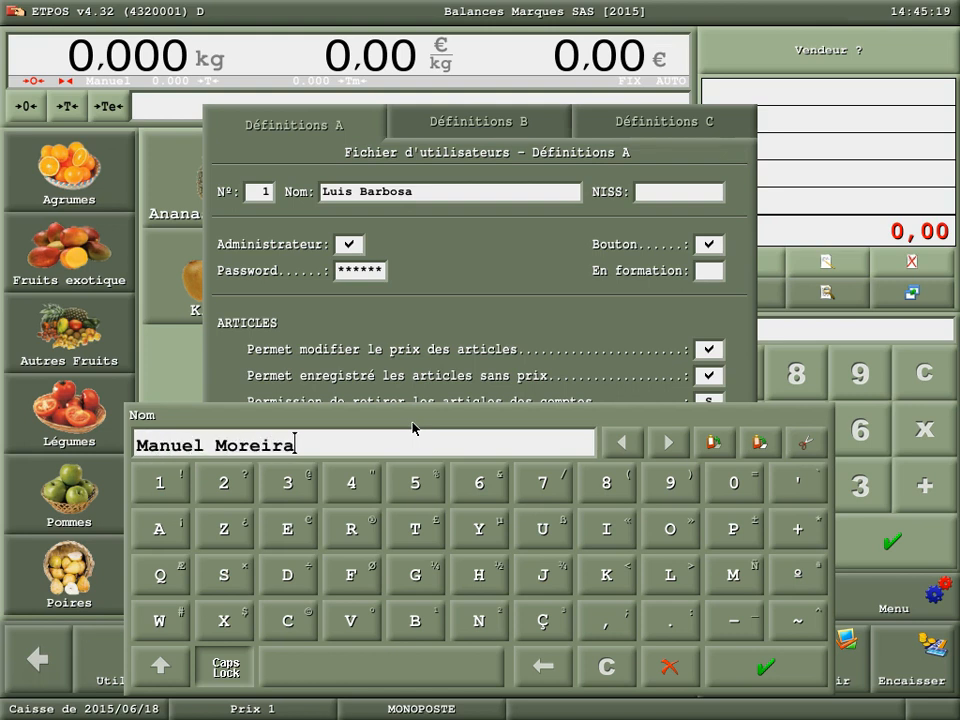
left_click(777, 683)
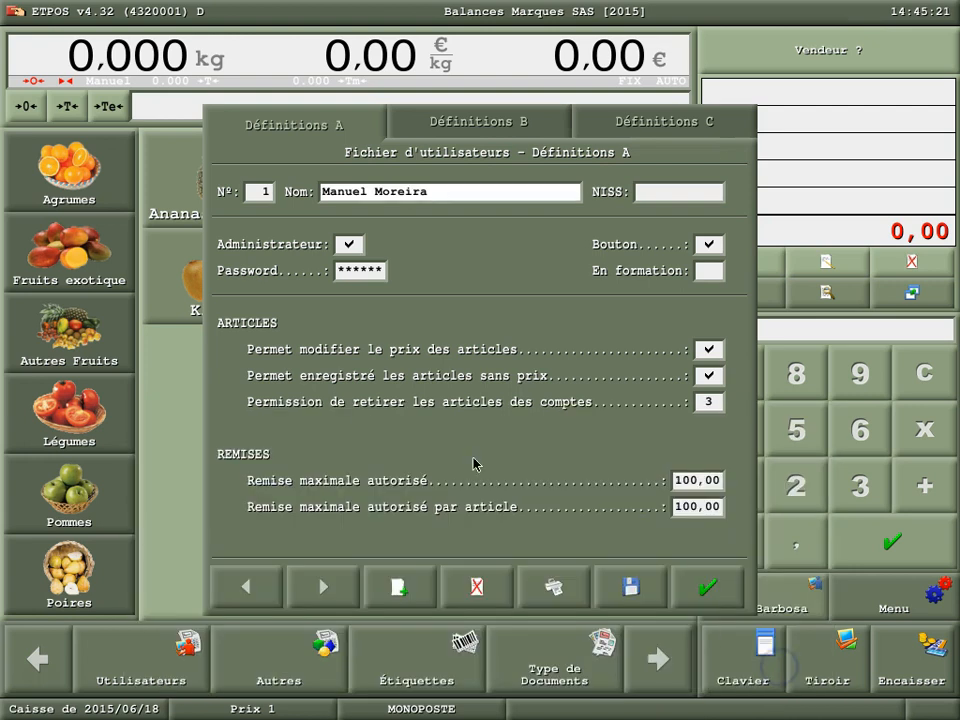
left_click(362, 273)
left_click(294, 275)
- In user 1's Définitions B, disable "Ne permet pas la réimpression des documents" and enable "Permet réouverture des documents"
left_click(488, 125)
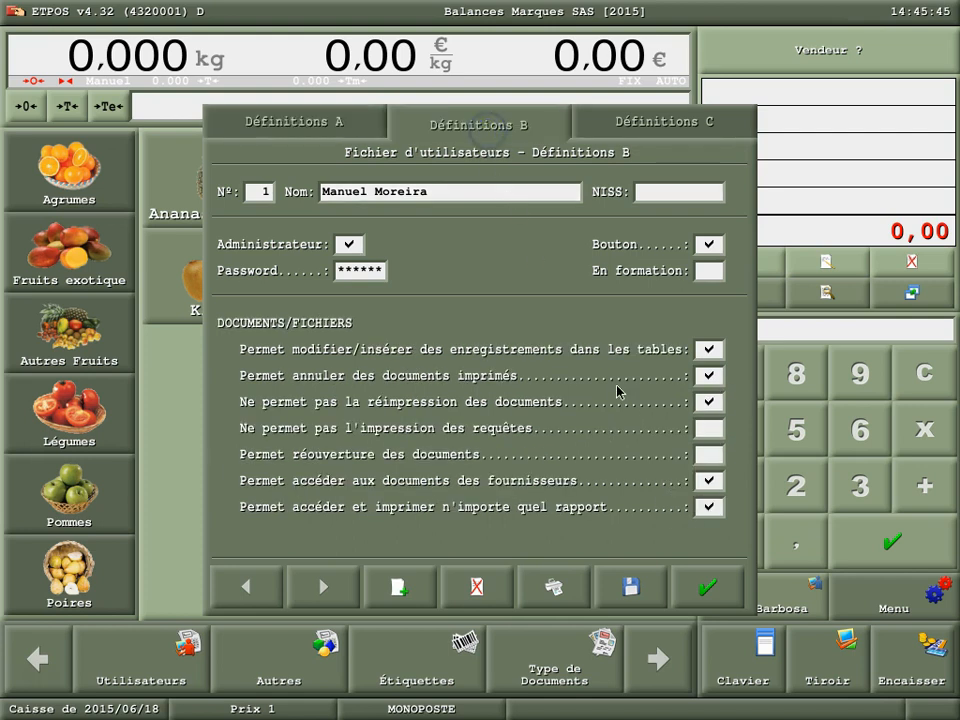
left_click(705, 402)
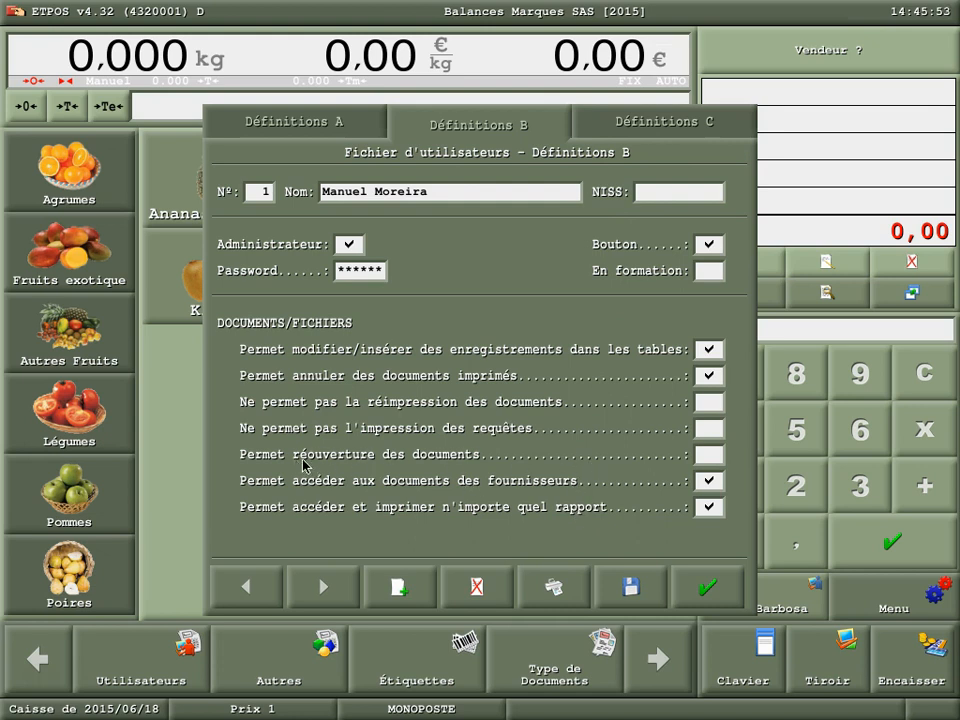
left_click(715, 455)
- In user 1's Définitions C, enable manual restaurant ticket registration, set "Émission de bons ou monnaie" to B, and save the record
left_click(674, 121)
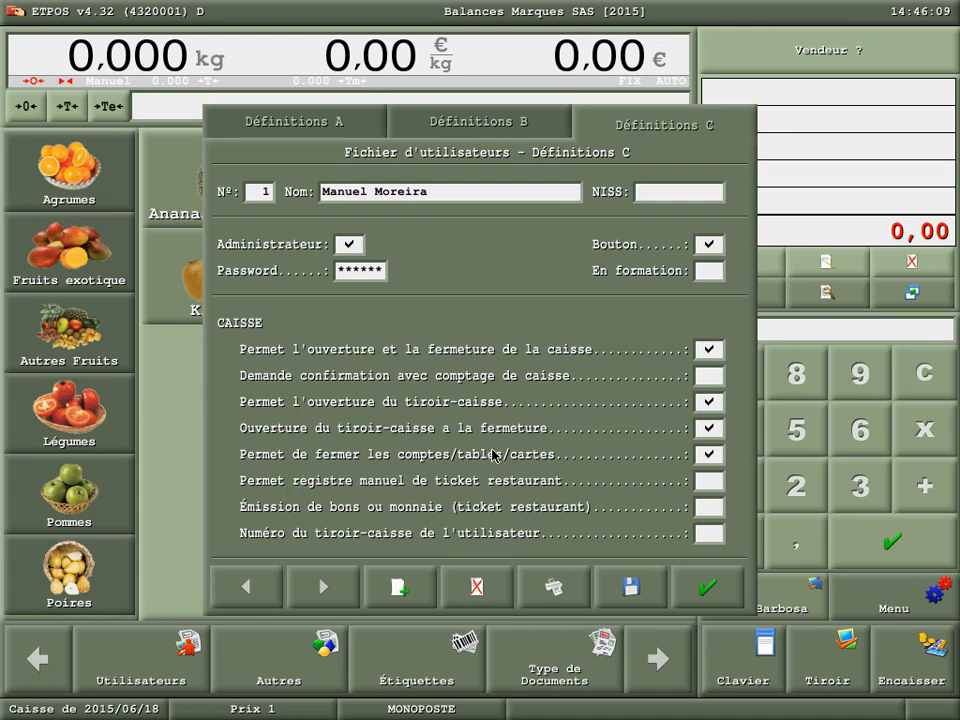
left_click(709, 482)
left_click(706, 507)
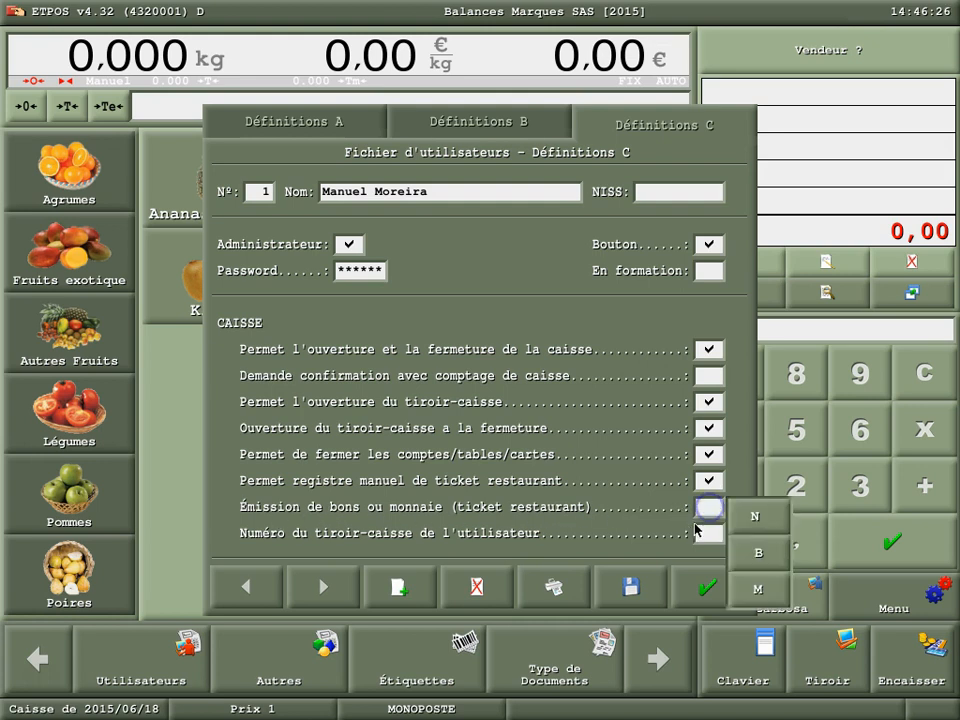
left_click(760, 556)
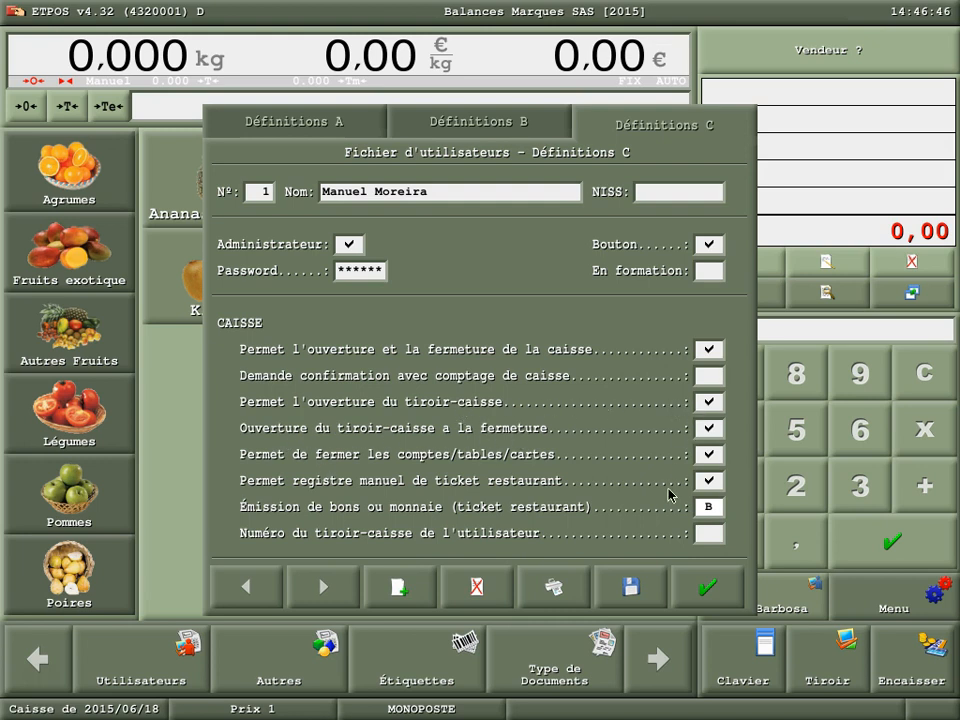
left_click(635, 588)
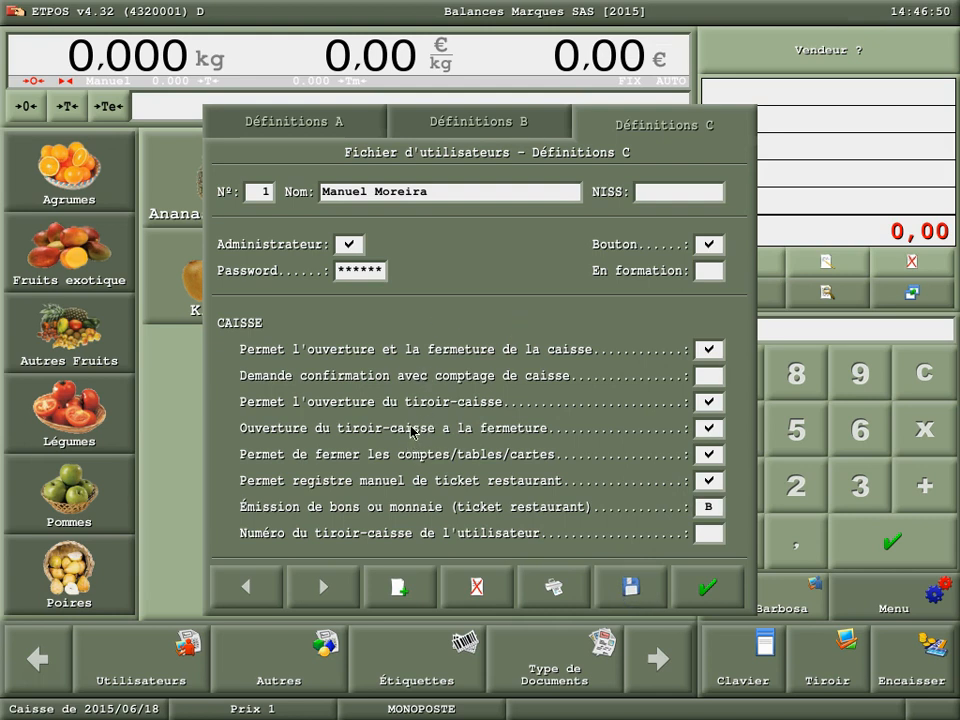
- Create a new user record and name it Vendeur
left_click(410, 590)
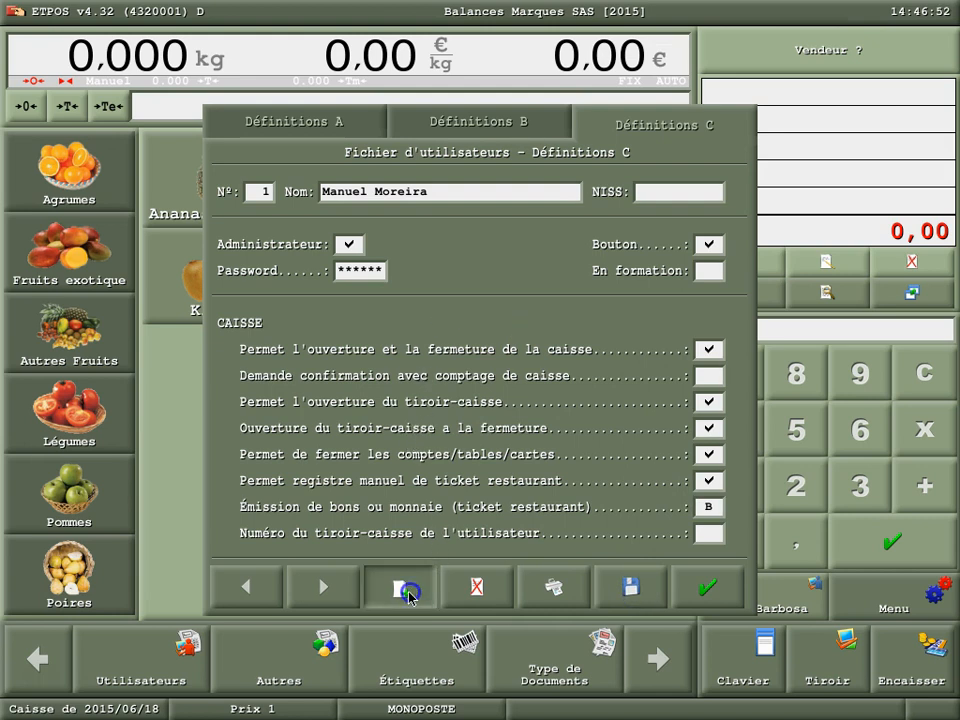
left_click(375, 191)
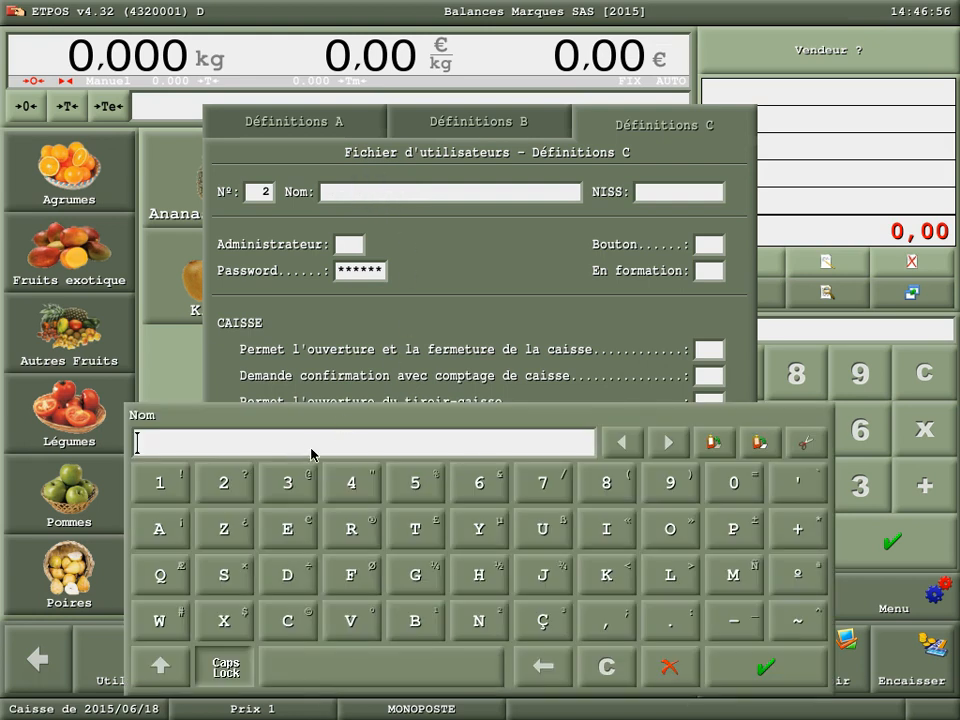
type("Vendeur")
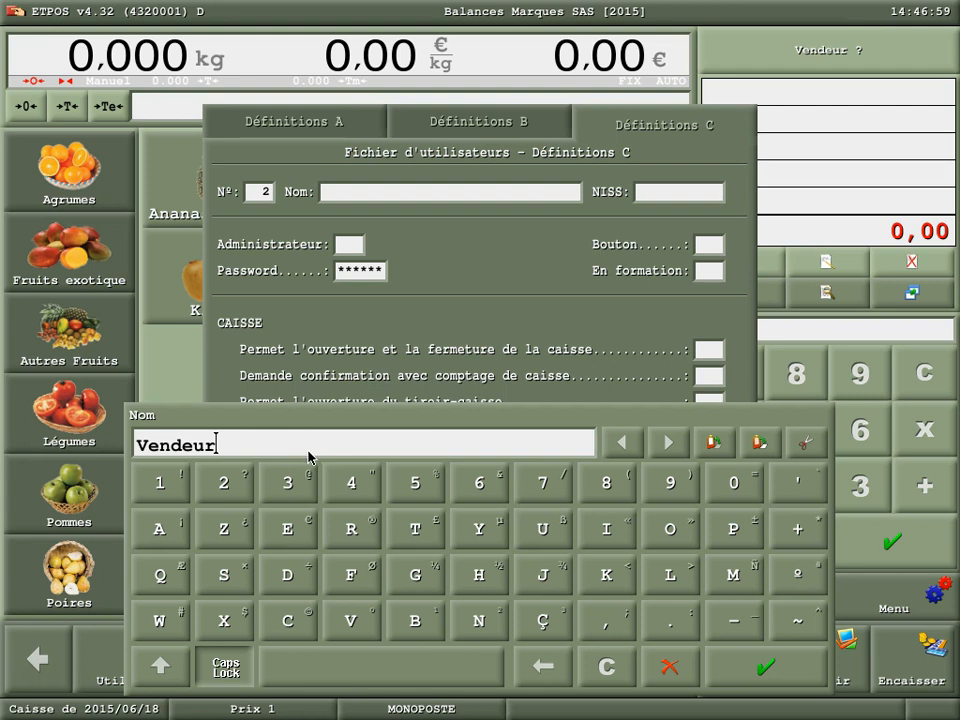
left_click(795, 665)
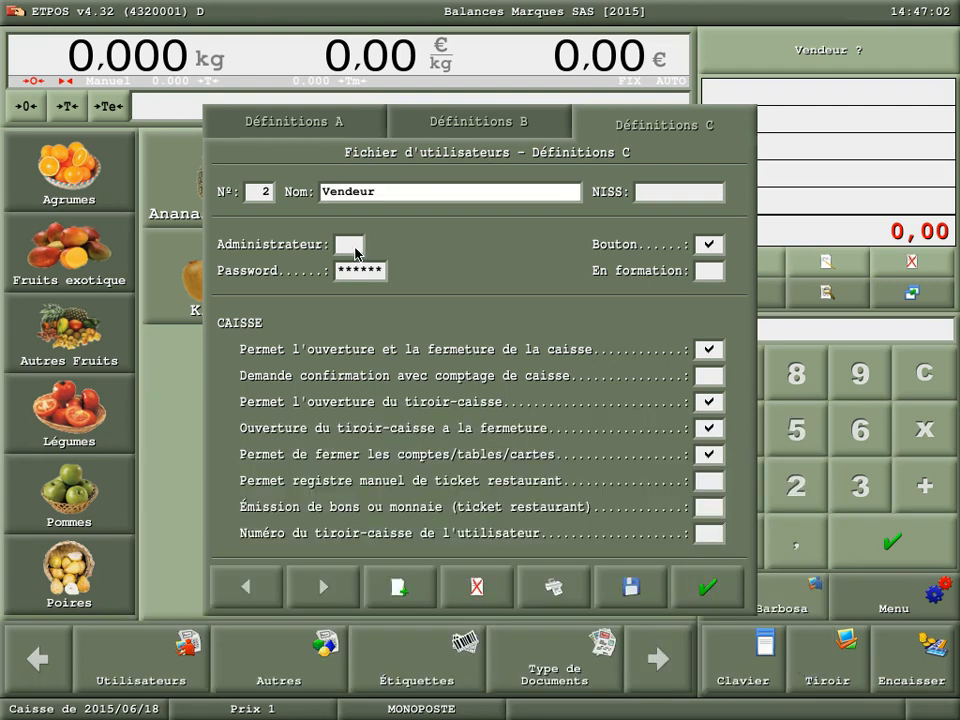
- In Vendeur's Définitions A, disable price modification and registering articles without a price, and limit article removal to "Seuls des corrections"
left_click(300, 125)
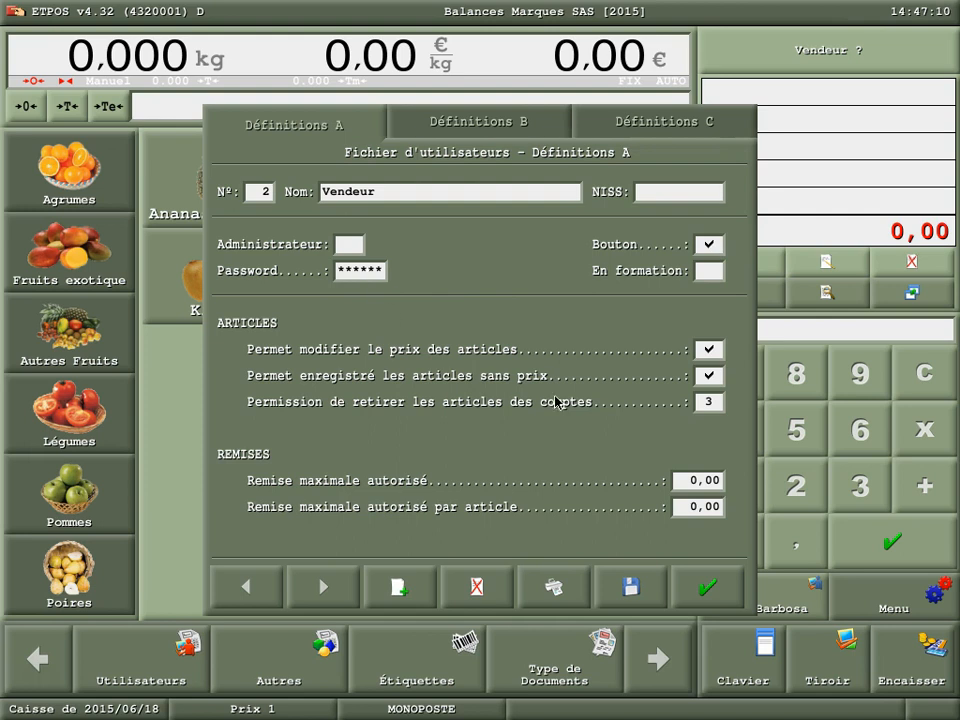
left_click(710, 349)
left_click(710, 376)
left_click(714, 401)
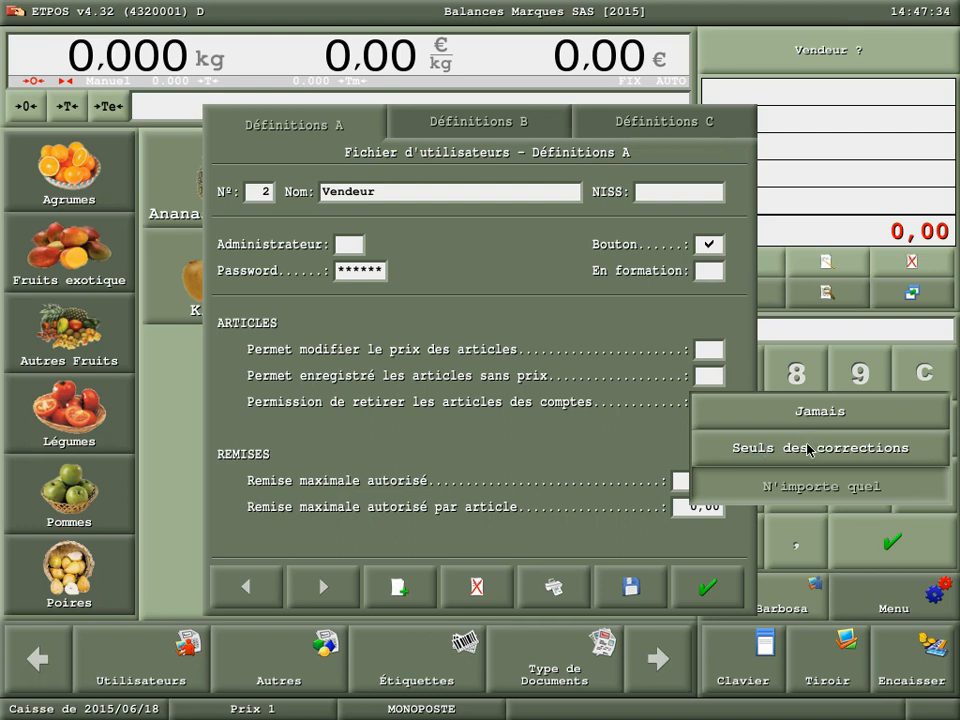
left_click(808, 447)
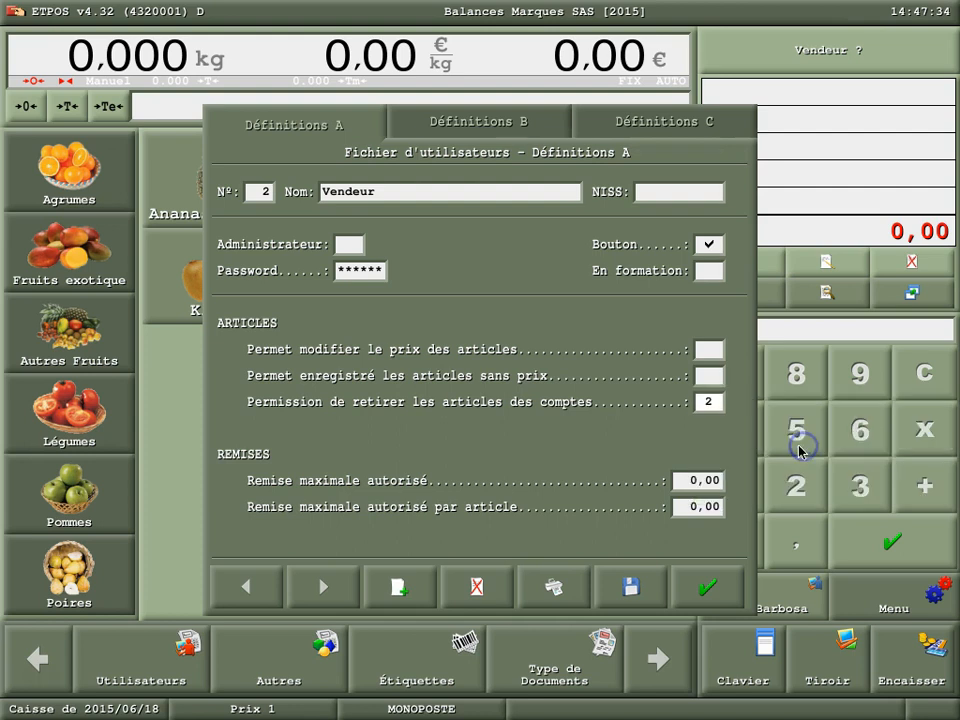
left_click(711, 404)
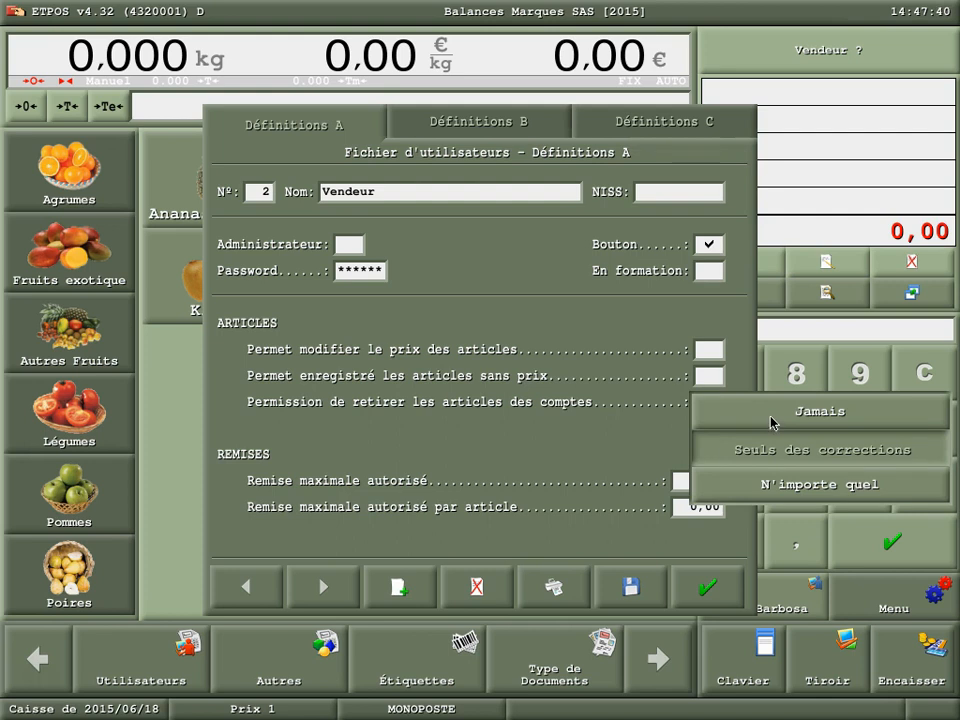
left_click(611, 409)
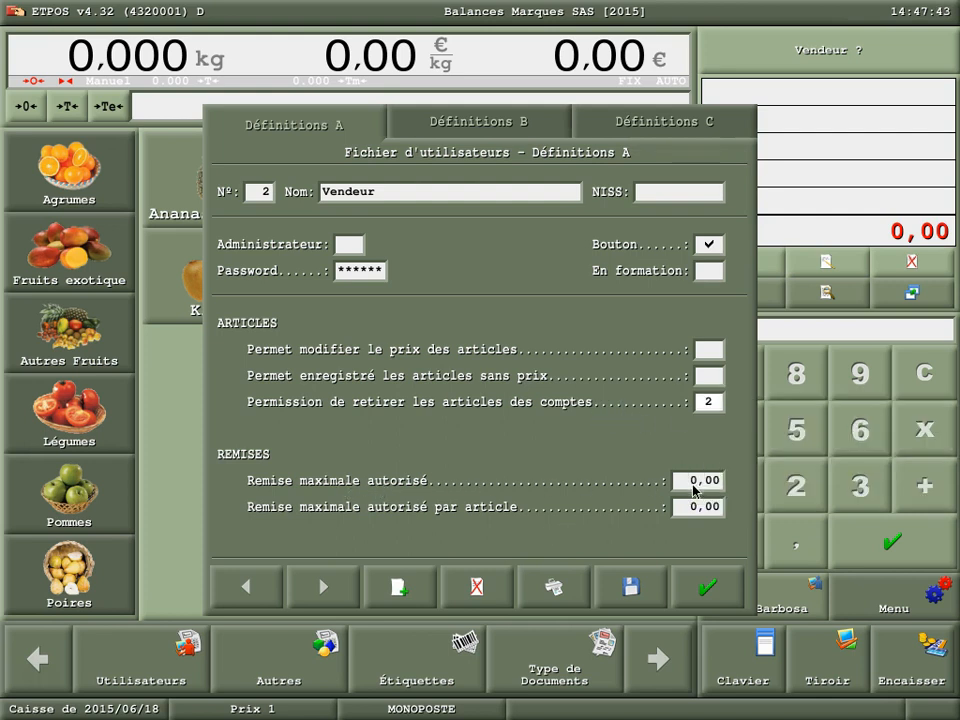
- In Vendeur's Définitions B, disable the reprint ban, supplier document access, report access, table record editing and cancelling of printed documents
left_click(486, 124)
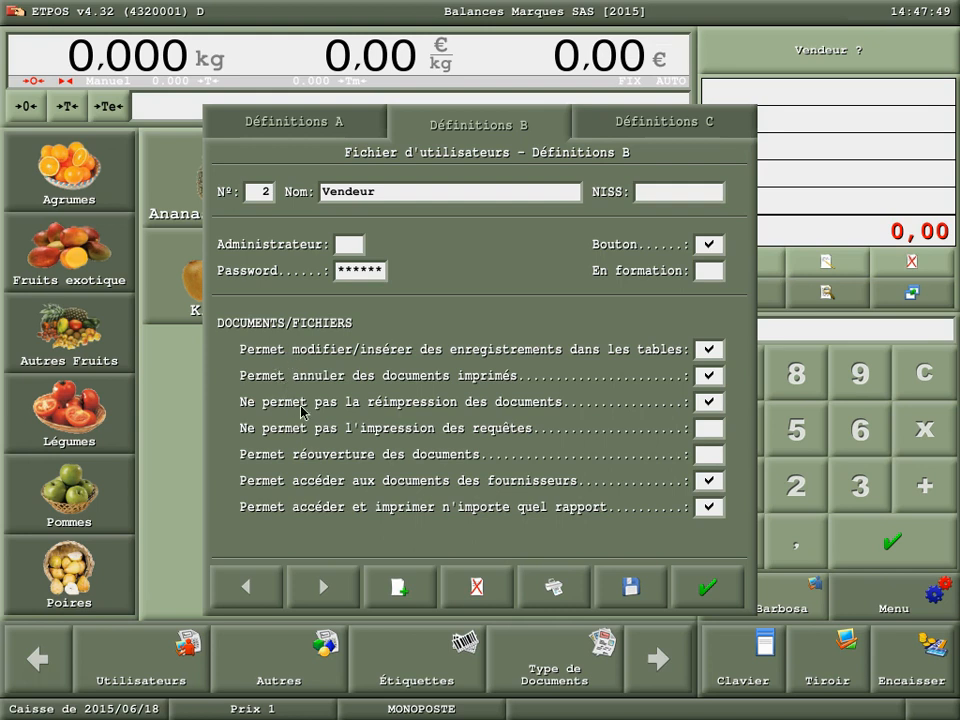
left_click(710, 402)
left_click(709, 481)
left_click(708, 509)
left_click(709, 352)
left_click(709, 376)
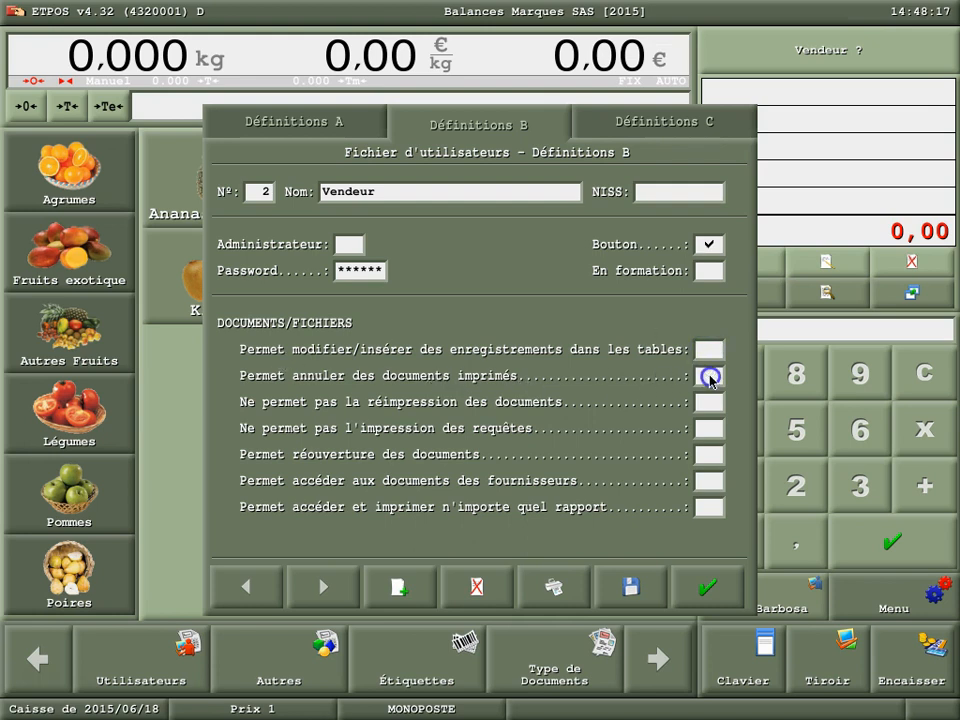
- In Vendeur's Définitions C, enable cash count confirmation and manual restaurant ticket registration, set voucher issue to B, and save
left_click(657, 125)
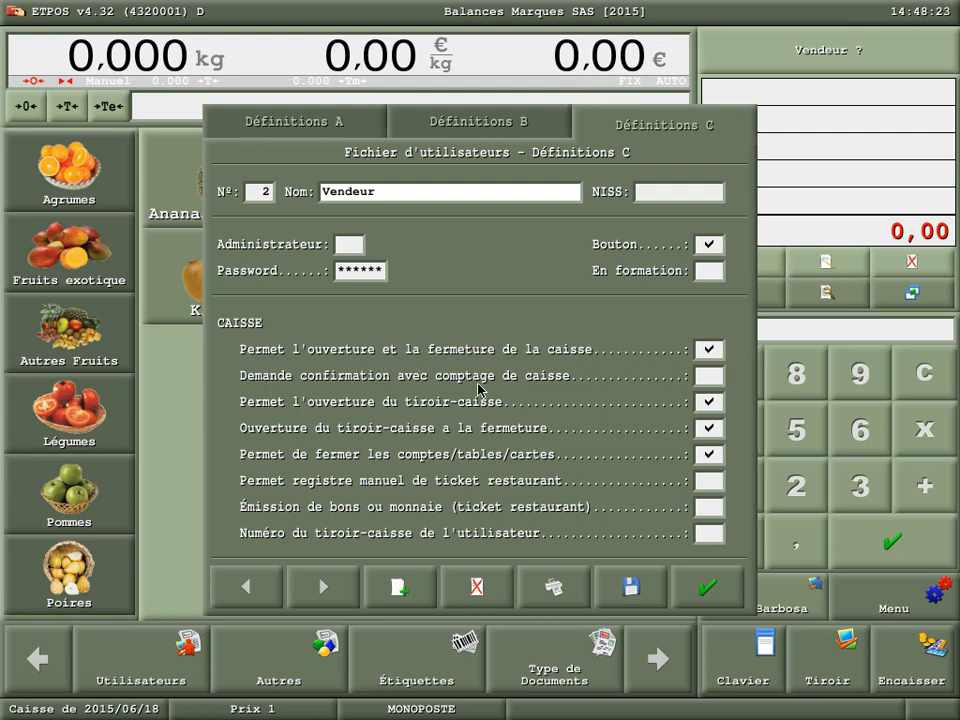
left_click(709, 378)
left_click(707, 481)
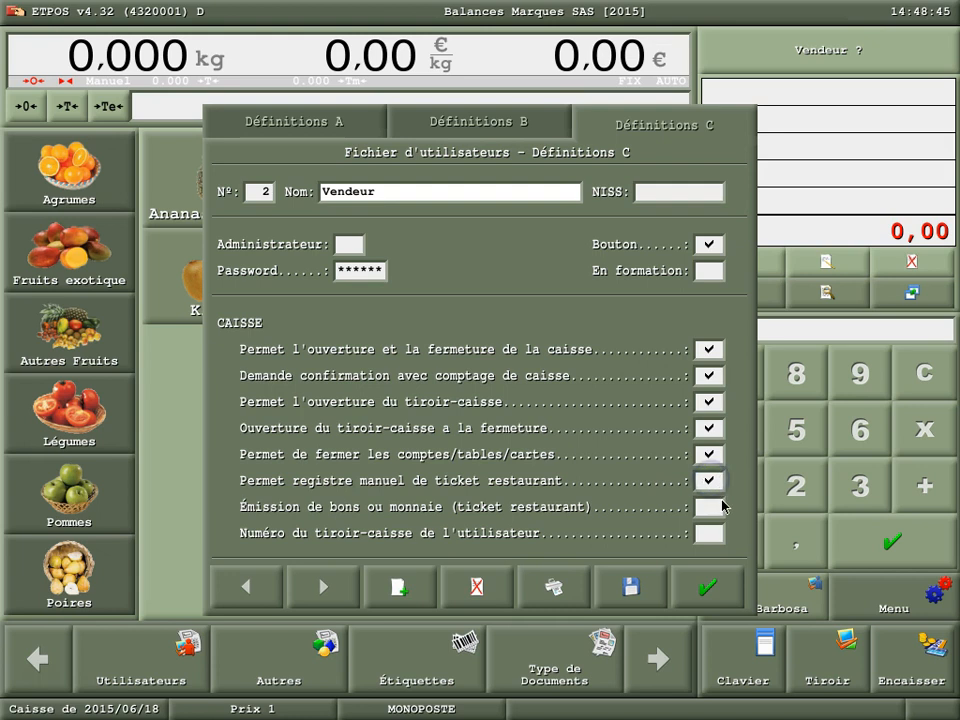
left_click(707, 507)
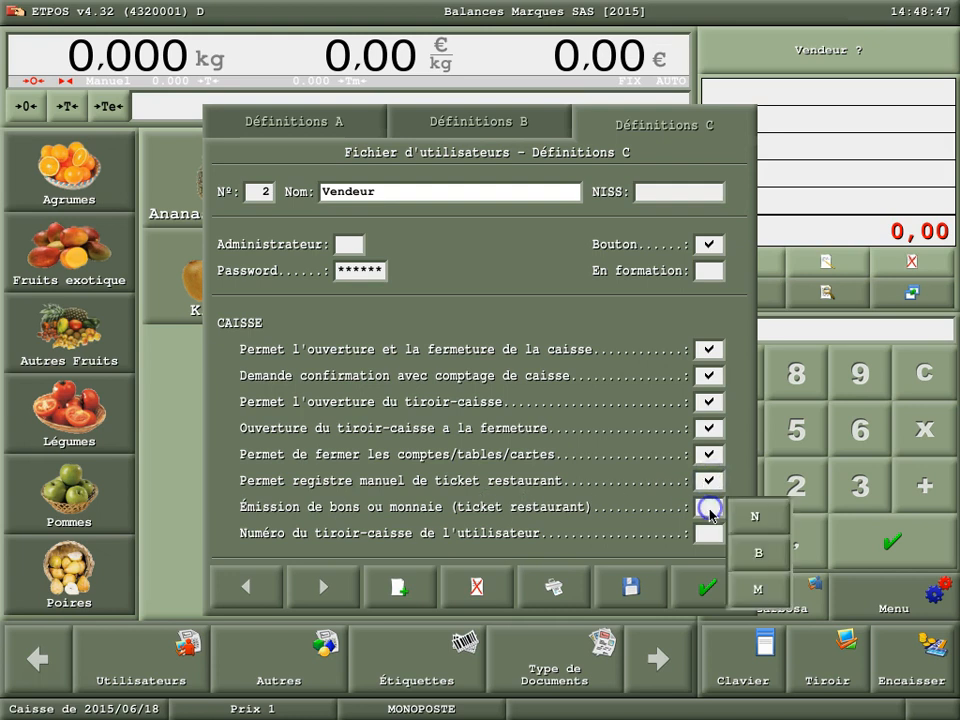
left_click(748, 561)
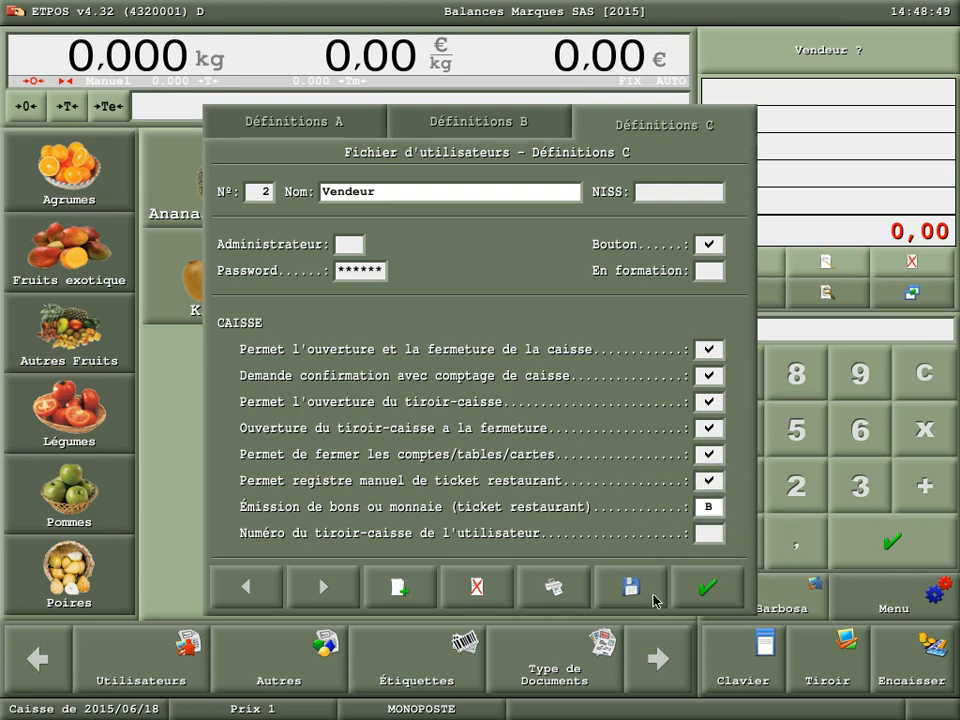
left_click(631, 586)
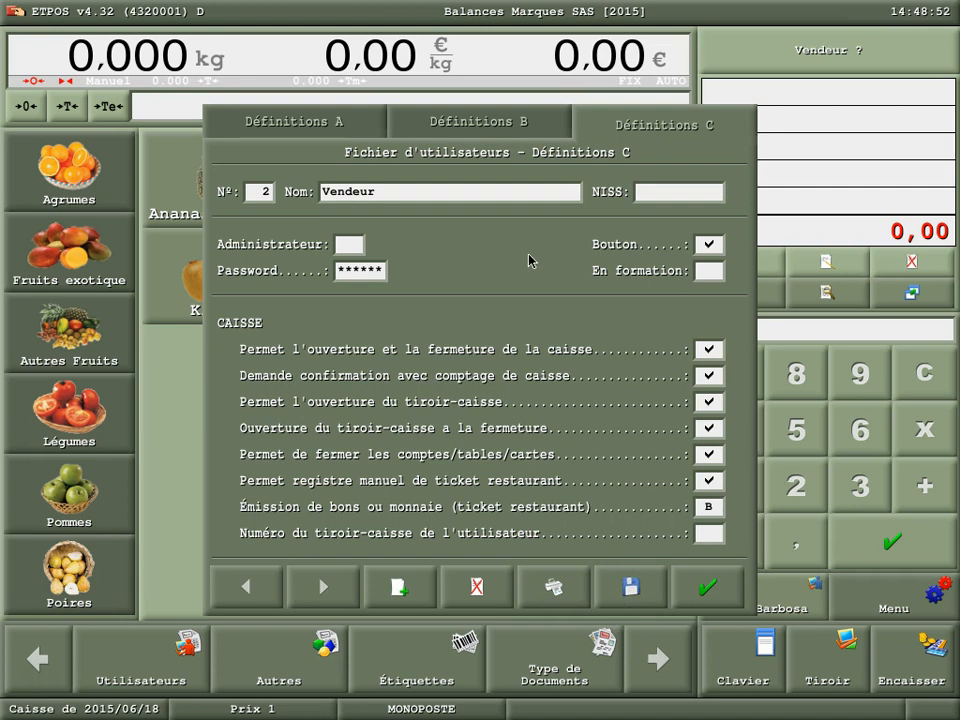
- Close the Vendeur record and the user file, and return to the user selection screen
left_click(711, 592)
left_click(624, 573)
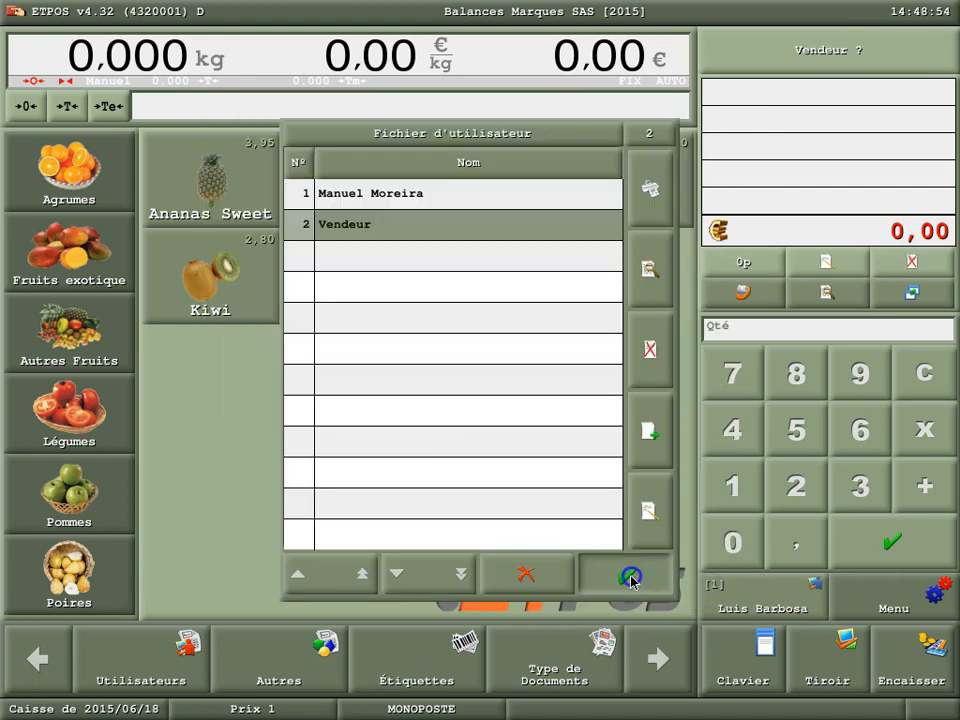
left_click(779, 601)
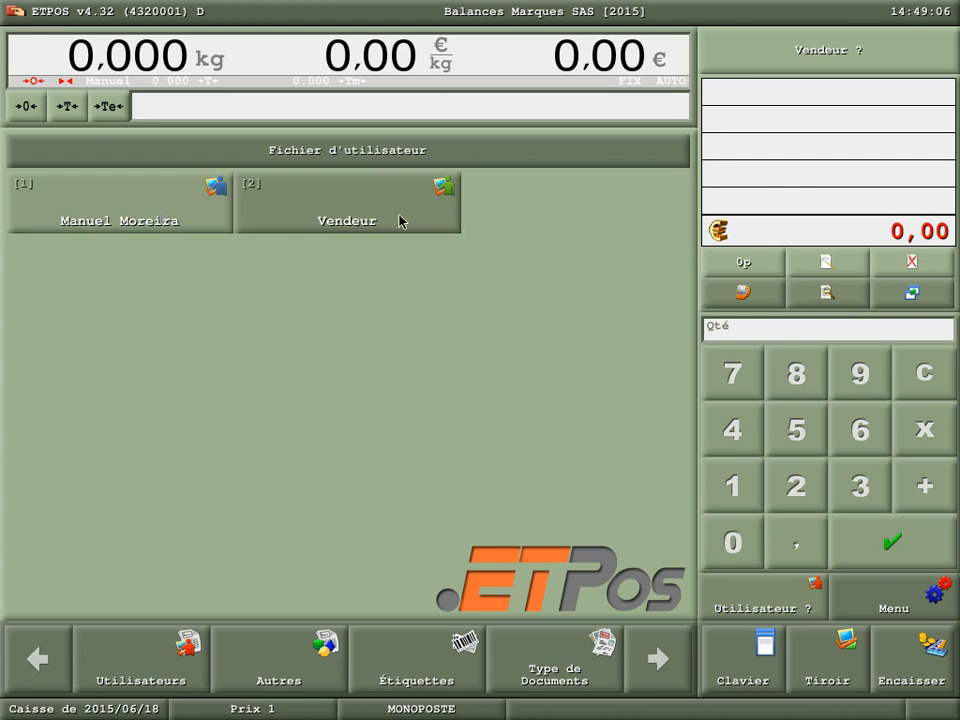
- Log in as the administrator user and set the Normal rate A in the TVA file to 20,0
left_click(154, 214)
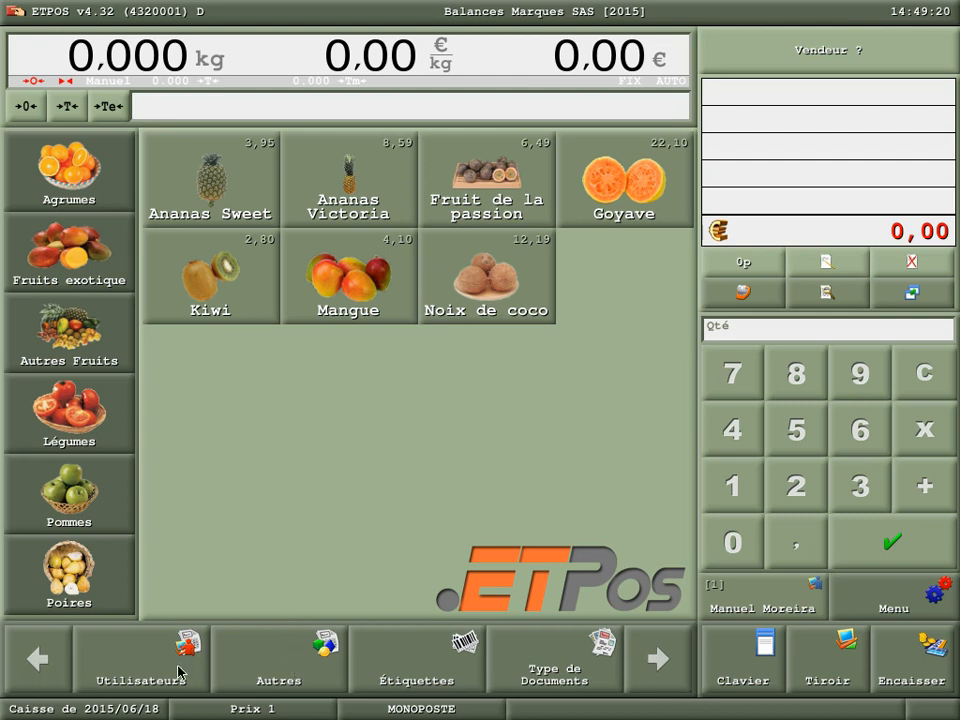
left_click(284, 676)
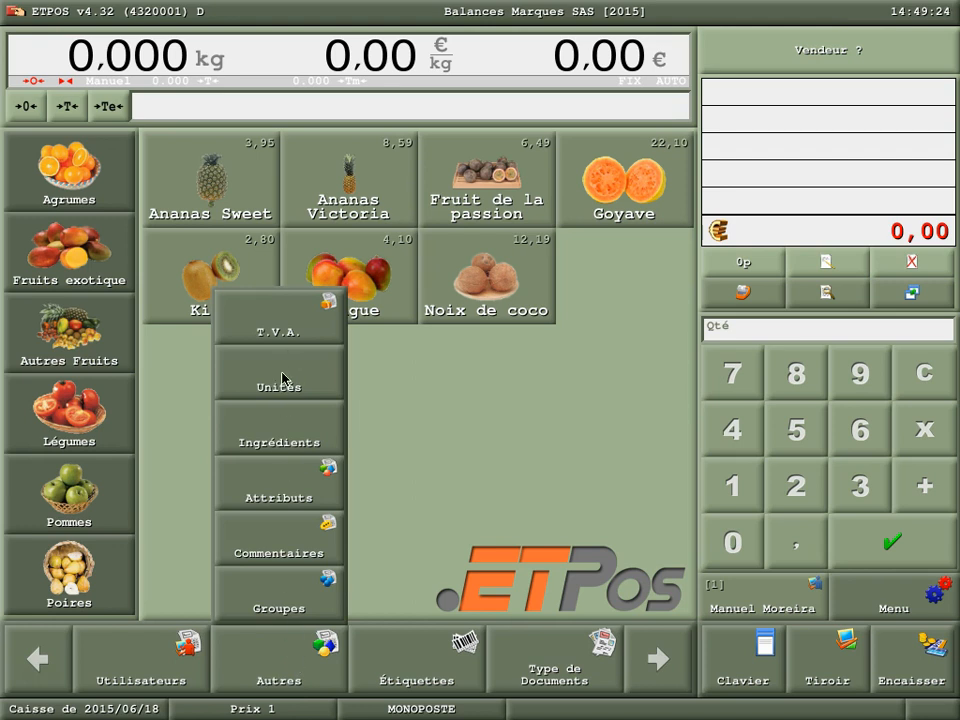
left_click(273, 320)
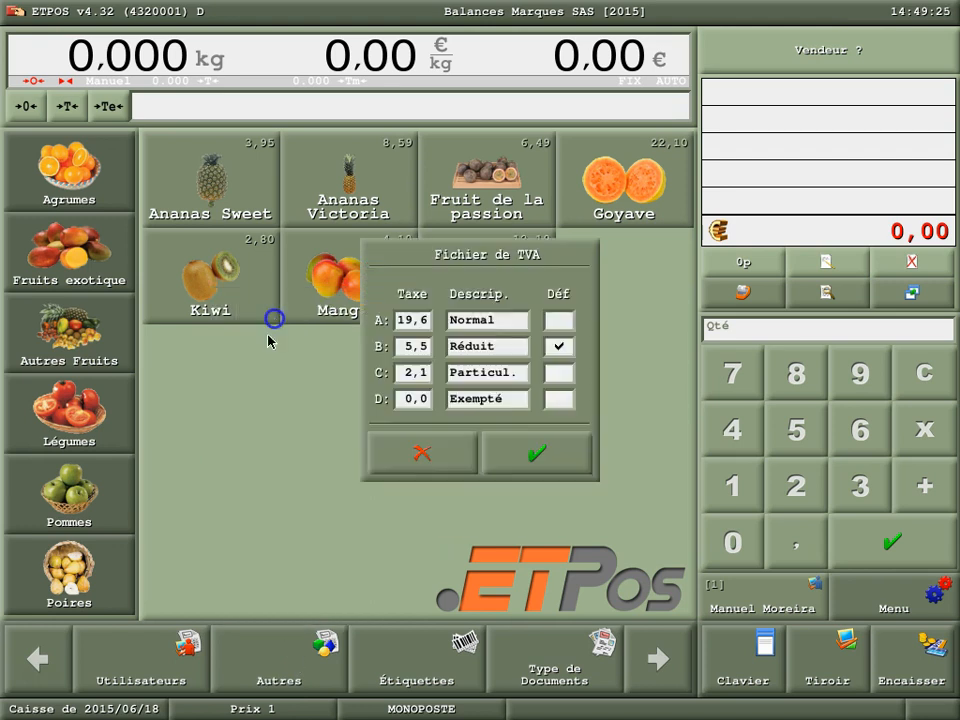
left_click(405, 322)
left_click(435, 420)
left_click(381, 480)
left_click(551, 477)
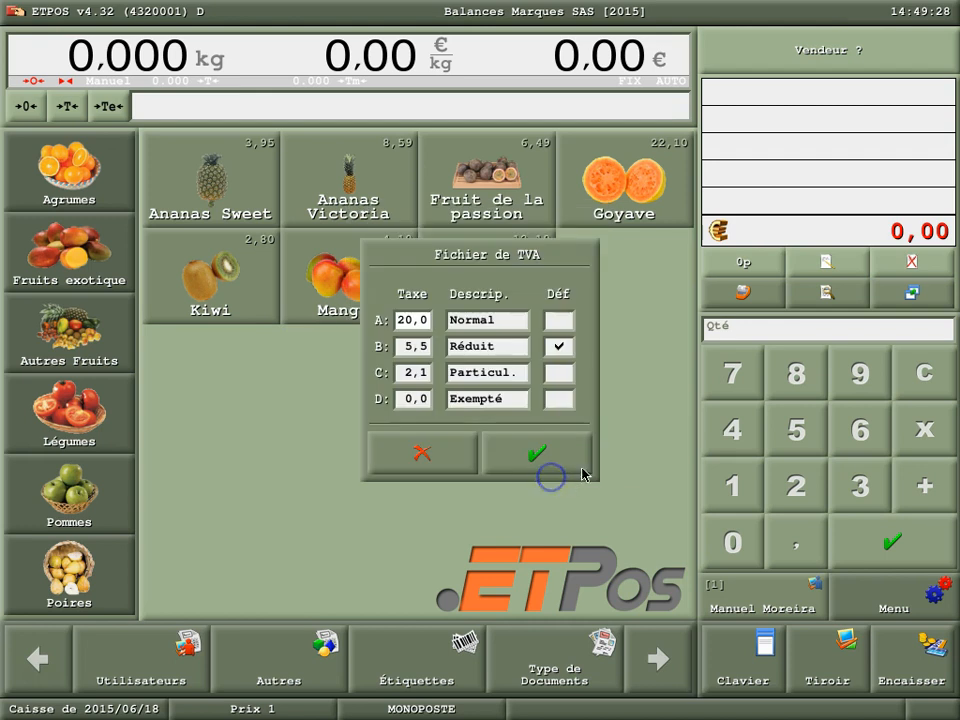
- Set the Particul. rate C to 10,0 and validate the TVA file
left_click(422, 376)
left_click(390, 432)
left_click(381, 484)
left_click(535, 481)
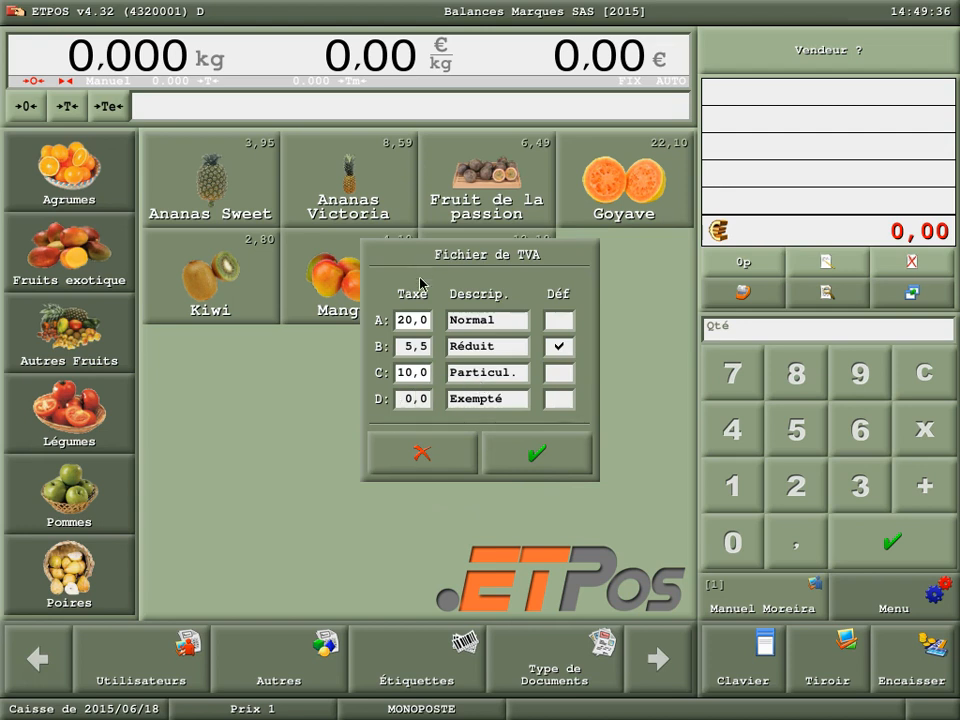
left_click(548, 450)
- Change the description of unit 1 to lowercase kg in the units file, validate it and close the units list
left_click(290, 688)
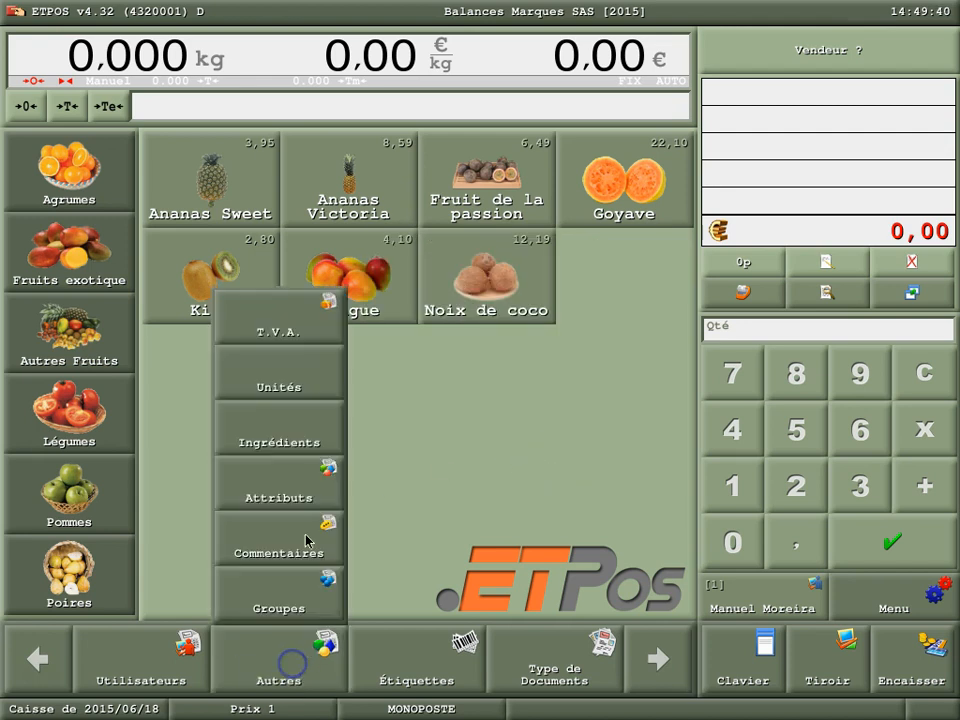
left_click(294, 375)
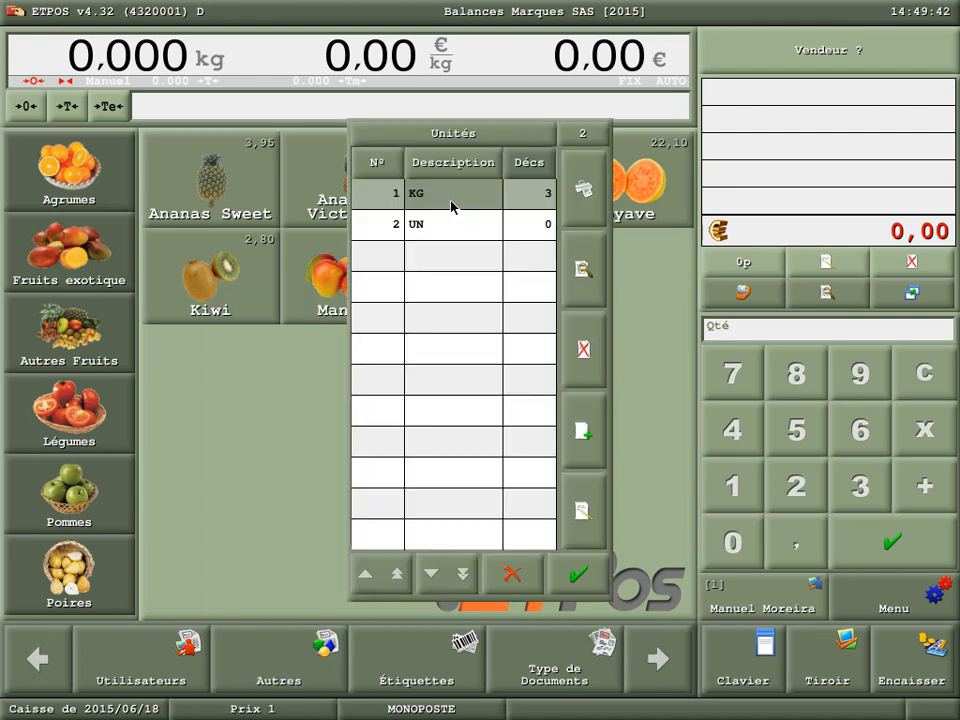
left_click(580, 512)
left_click(485, 350)
left_click(799, 443)
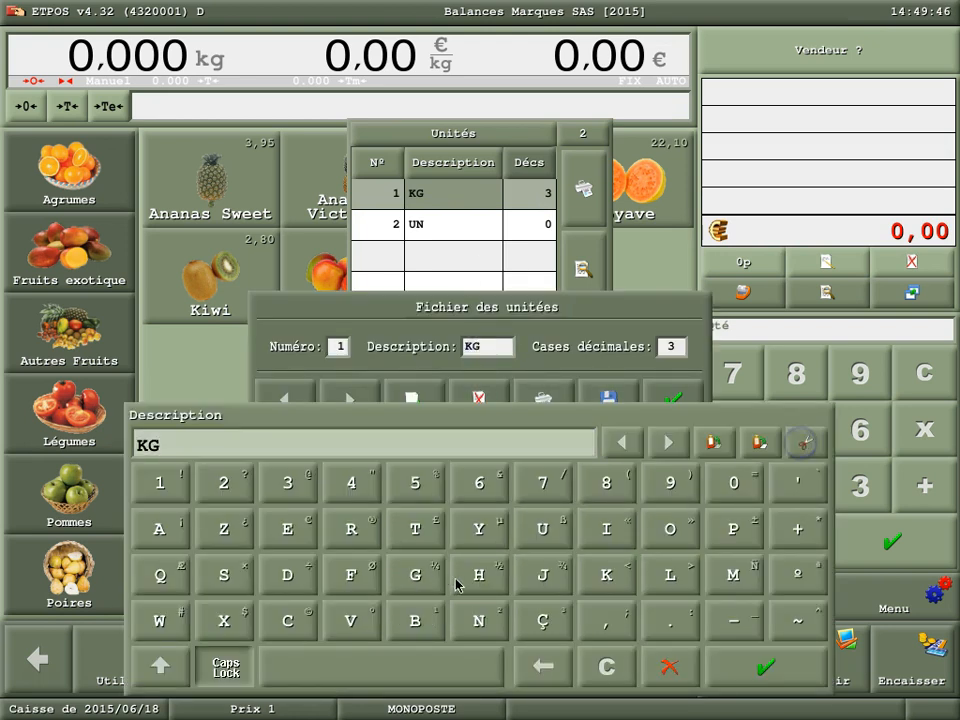
left_click(224, 668)
left_click(606, 577)
left_click(424, 579)
left_click(733, 666)
left_click(677, 396)
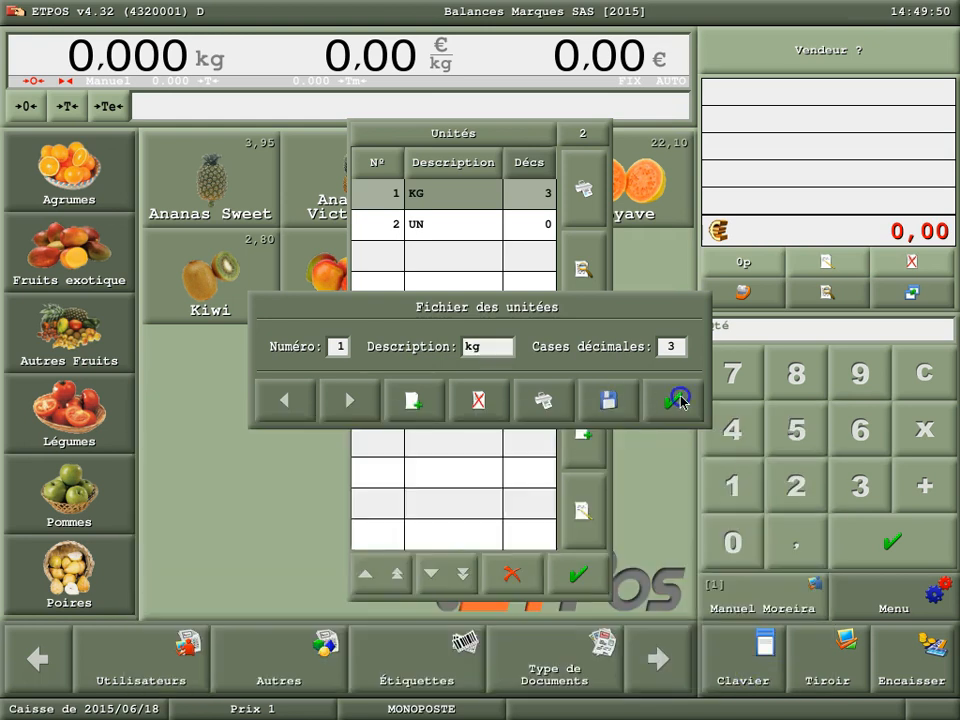
left_click(572, 572)
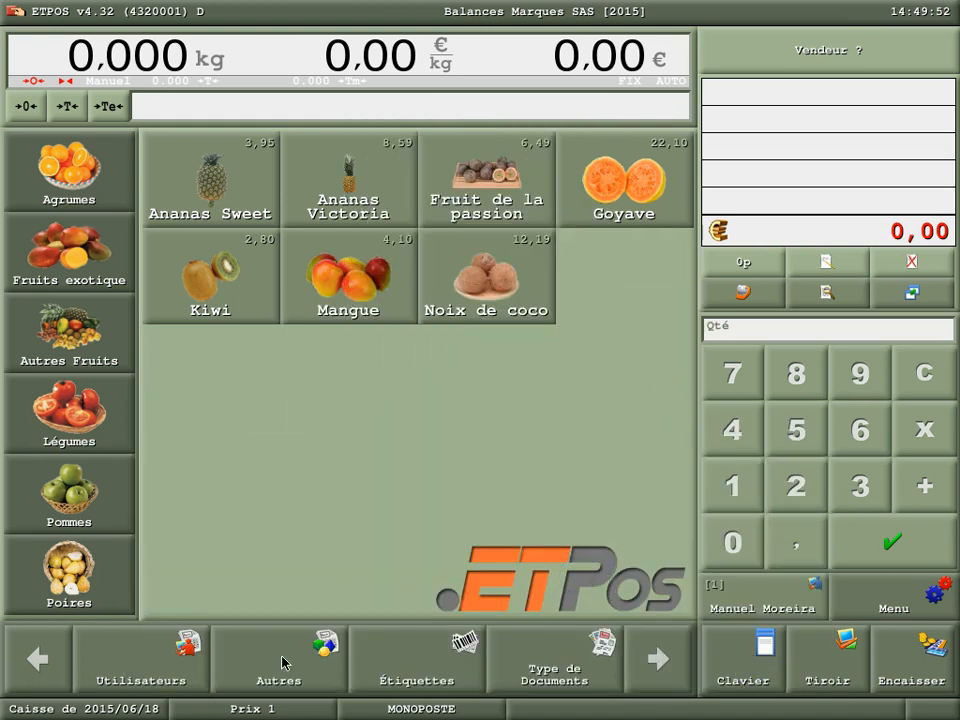
left_click(282, 656)
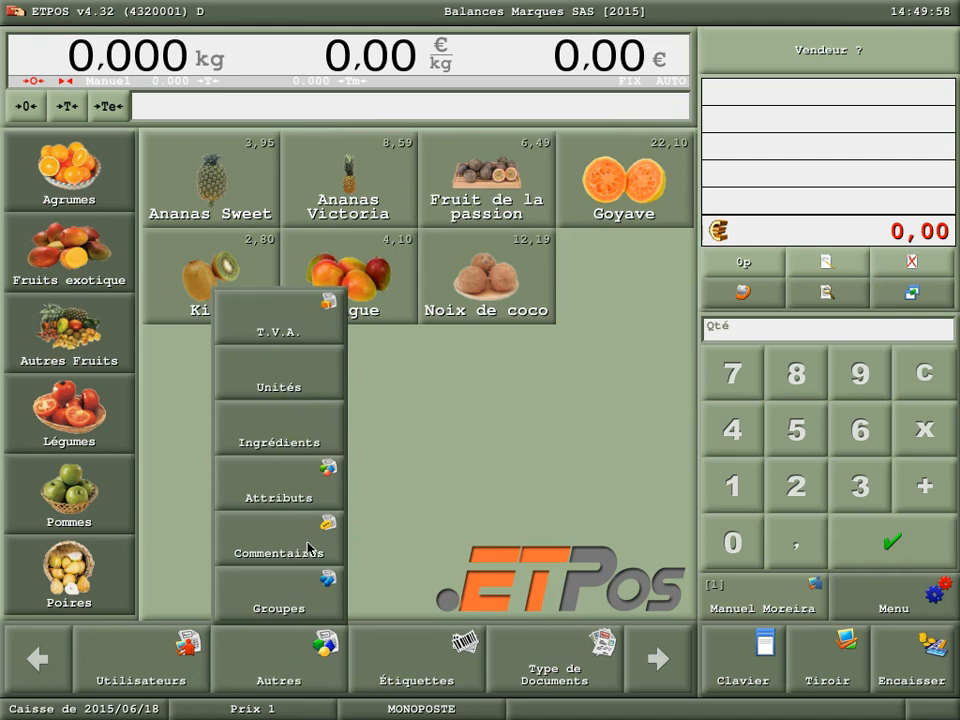
left_click(294, 656)
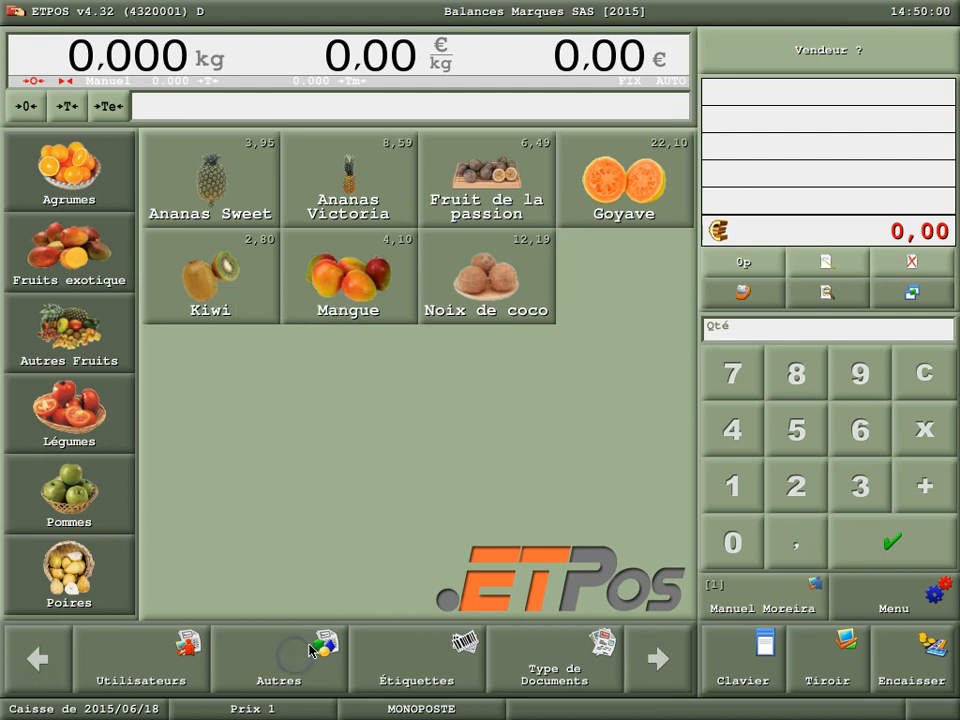
- Create vendor number 1 in the vendor file, enter the salesperson's first name and save the record
left_click(663, 637)
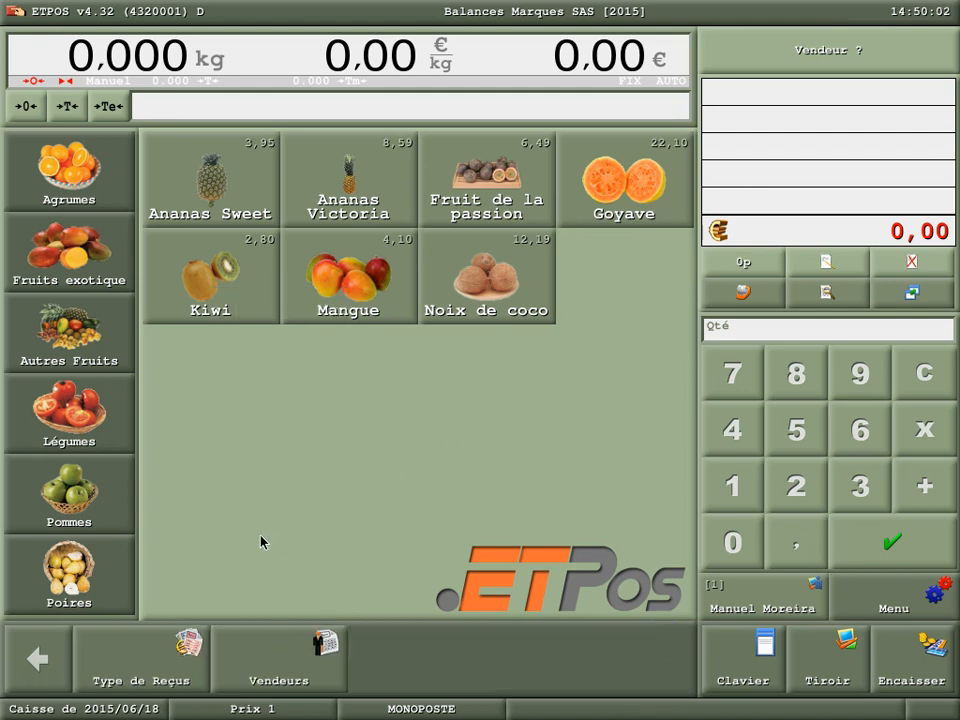
left_click(270, 678)
left_click(668, 430)
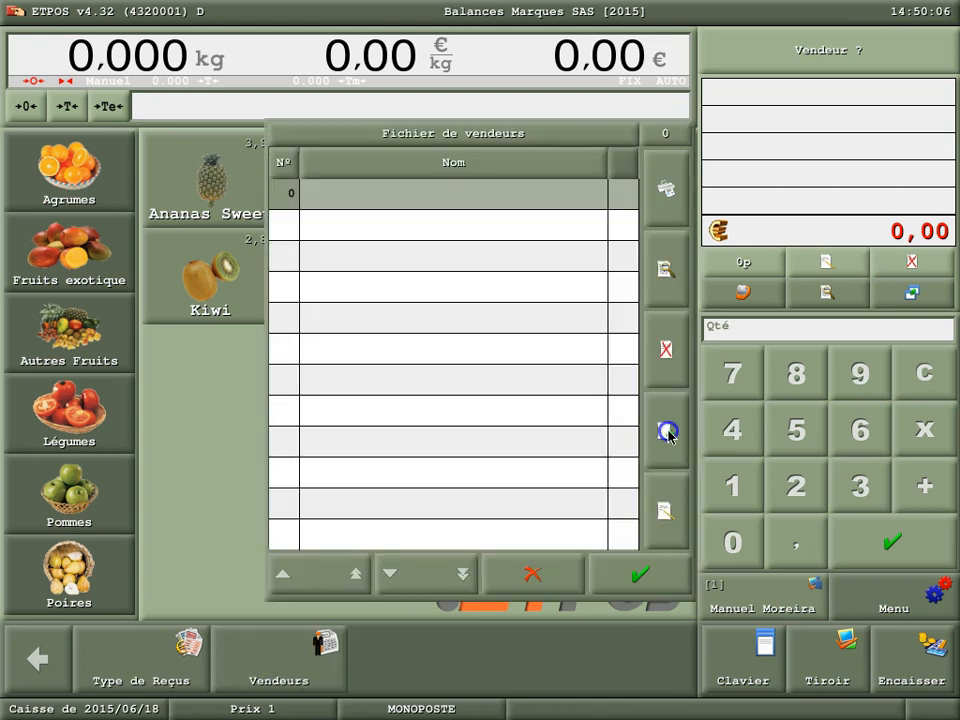
left_click(430, 350)
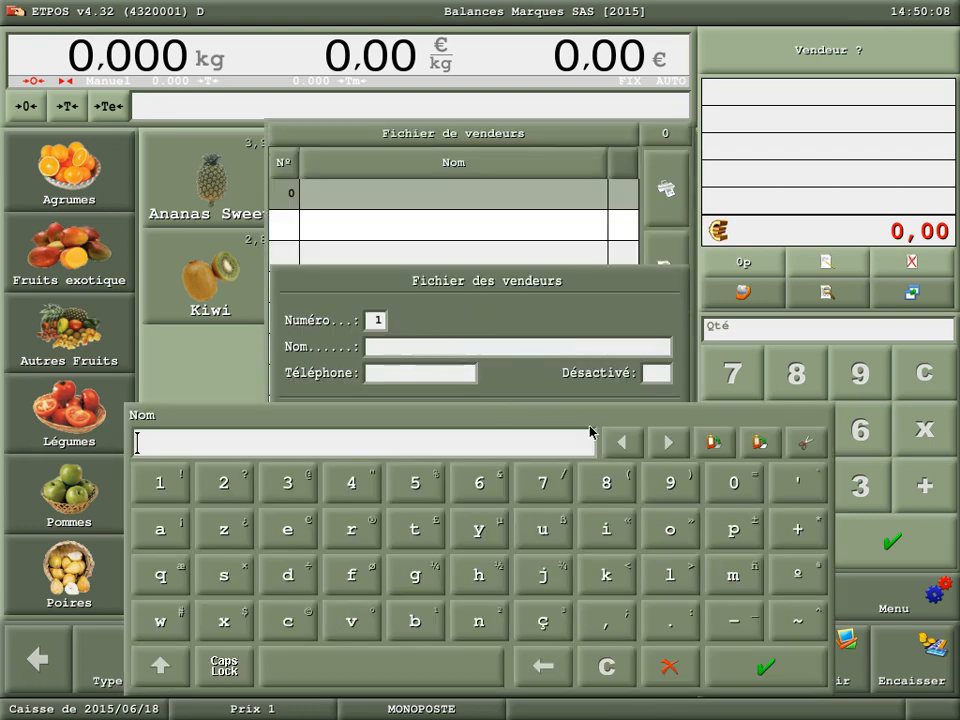
type("Manuel")
left_click(752, 668)
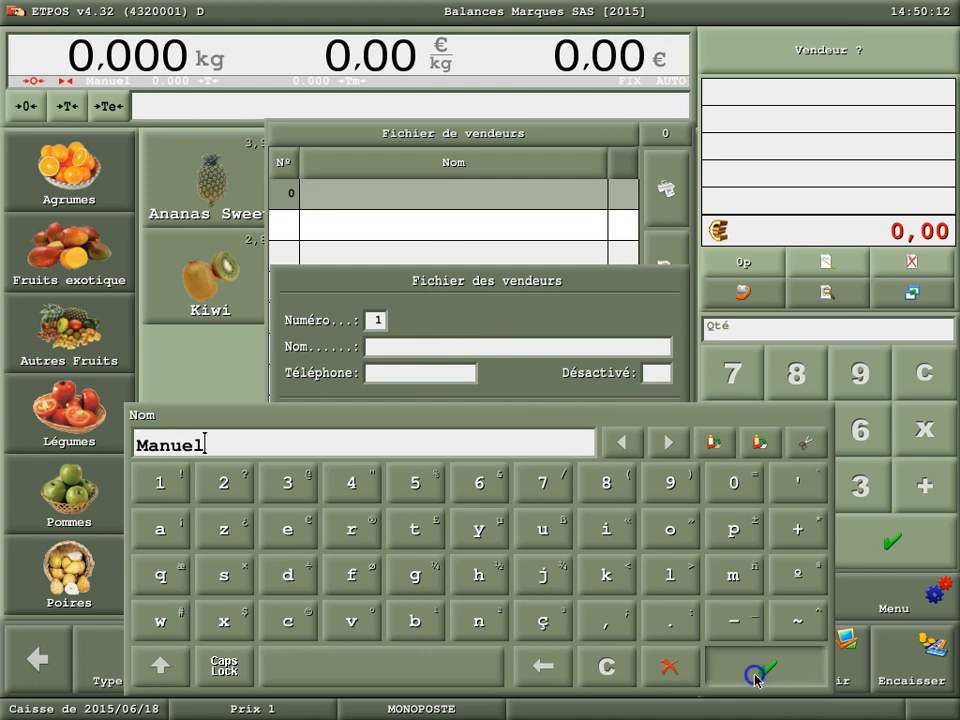
left_click(423, 427)
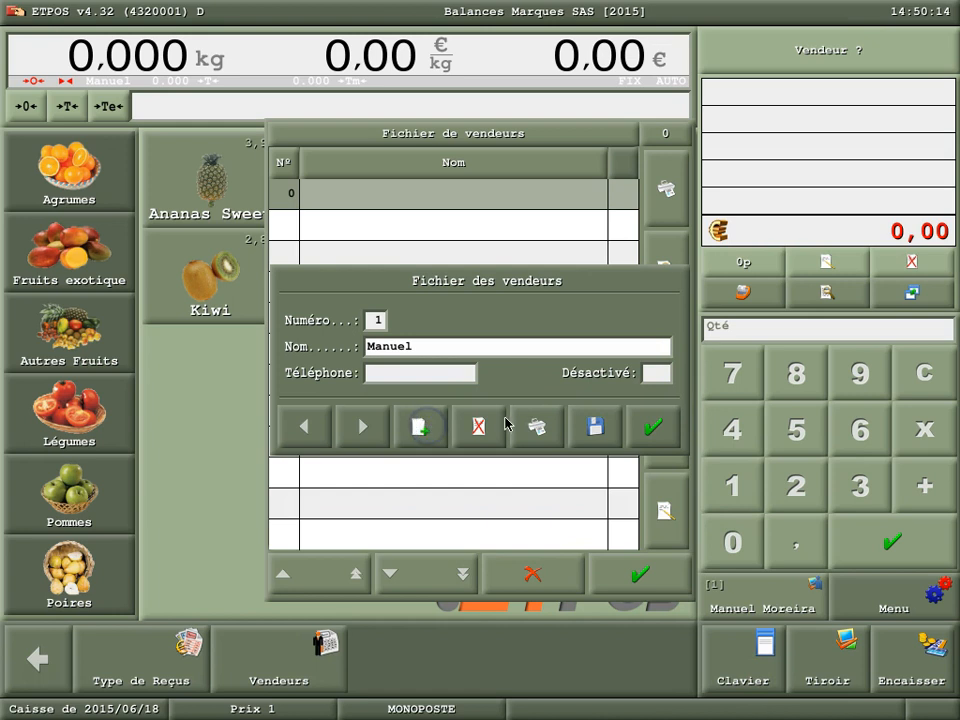
left_click(586, 425)
- Add vendor number 2 with the second salesperson's first name, validate the vendor file and return to the vendor bar on the sales screen
left_click(418, 427)
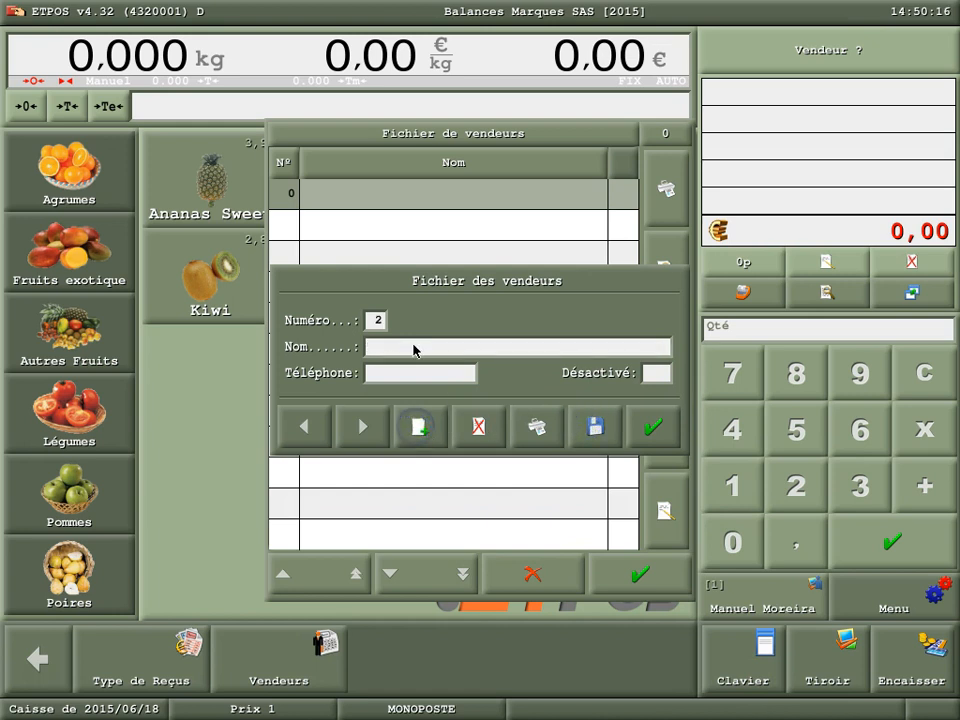
left_click(414, 345)
type("Rafa")
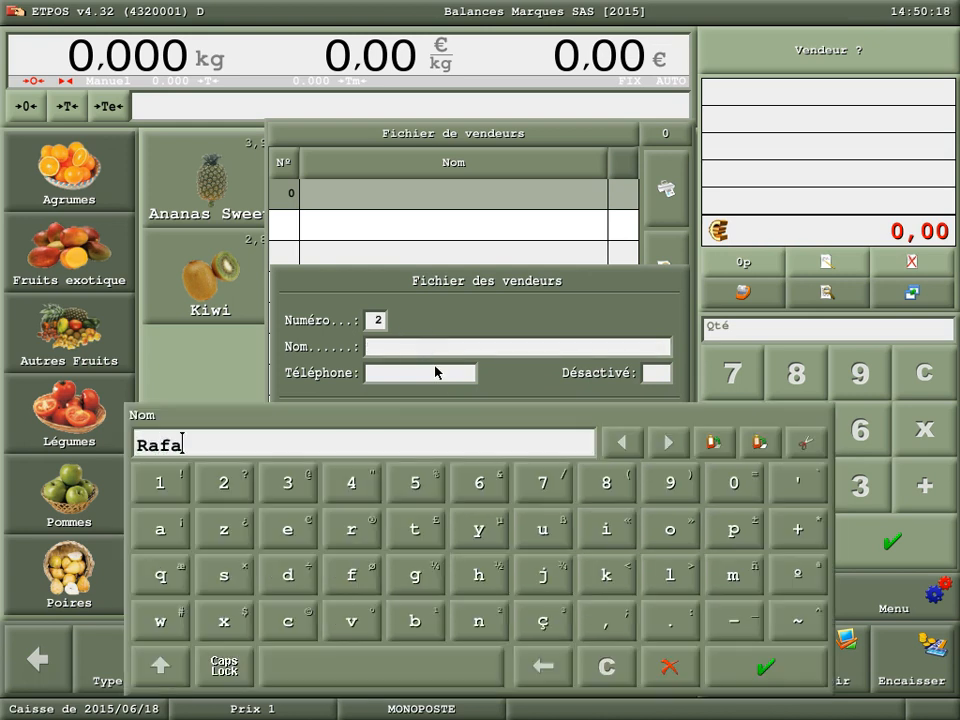
type("el")
left_click(750, 678)
left_click(652, 427)
left_click(643, 572)
left_click(898, 599)
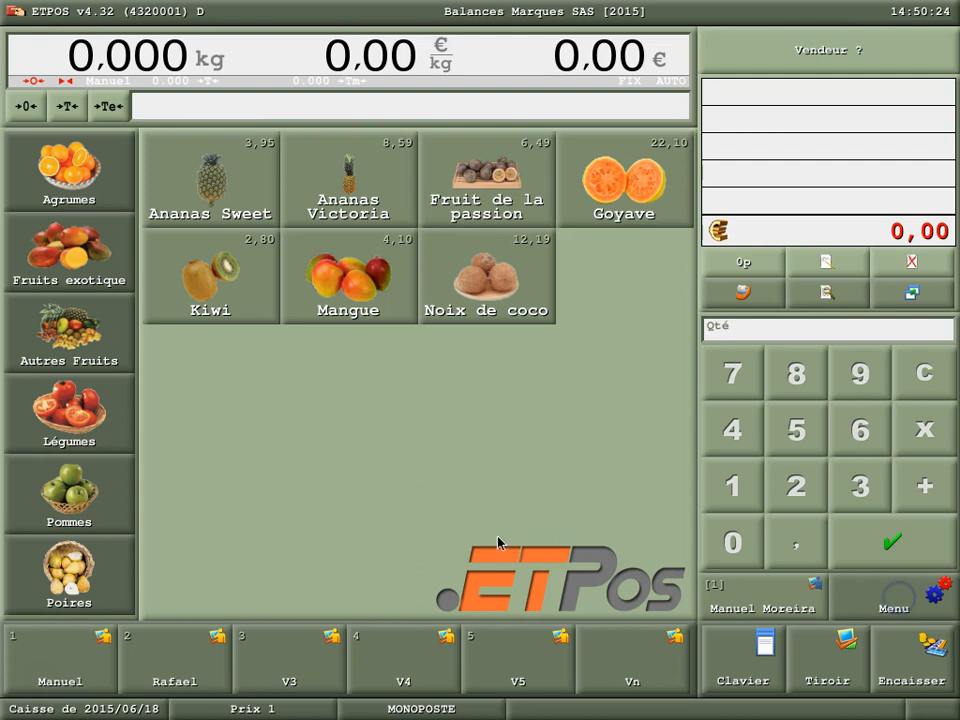